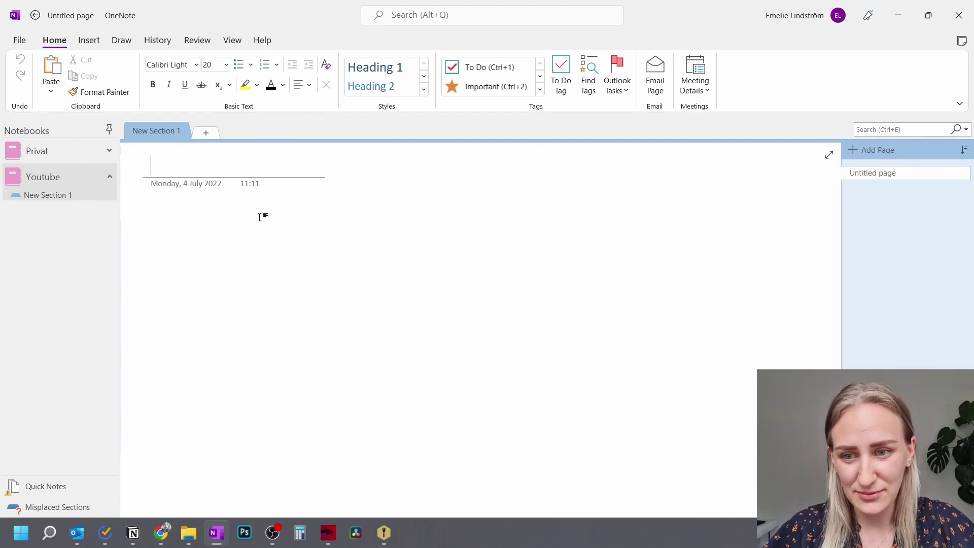
Title the first page 'Meeting 1'.
type("ee")
key("BackSpace")
key("BackSpace")
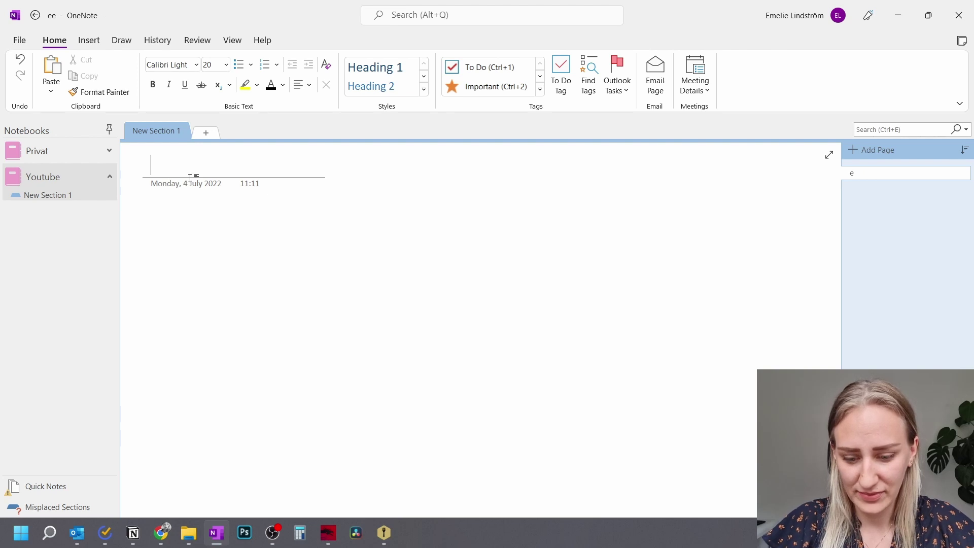
type("Meeting 1")
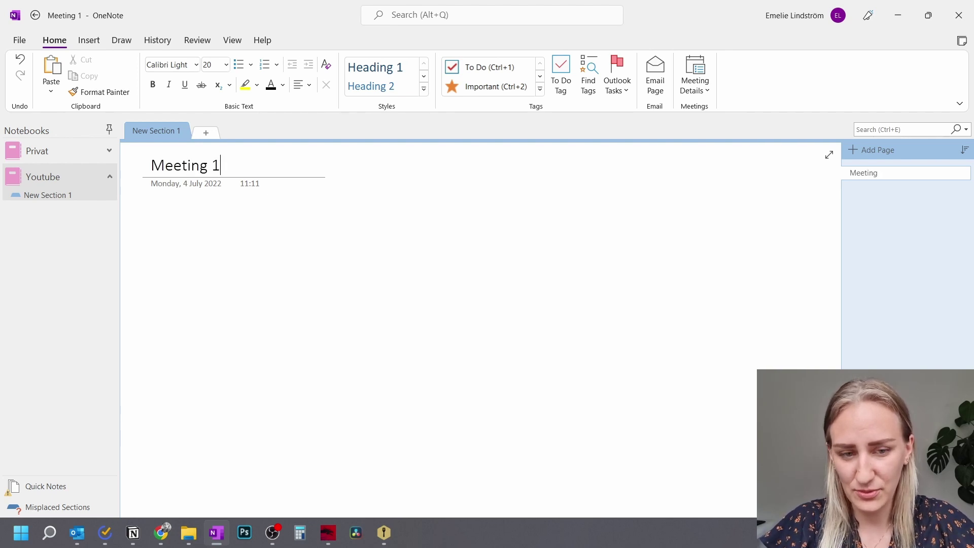
Add two new pages with the notes 'fregt' and 'gtrhrt' in their bodies.
left_click(871, 150)
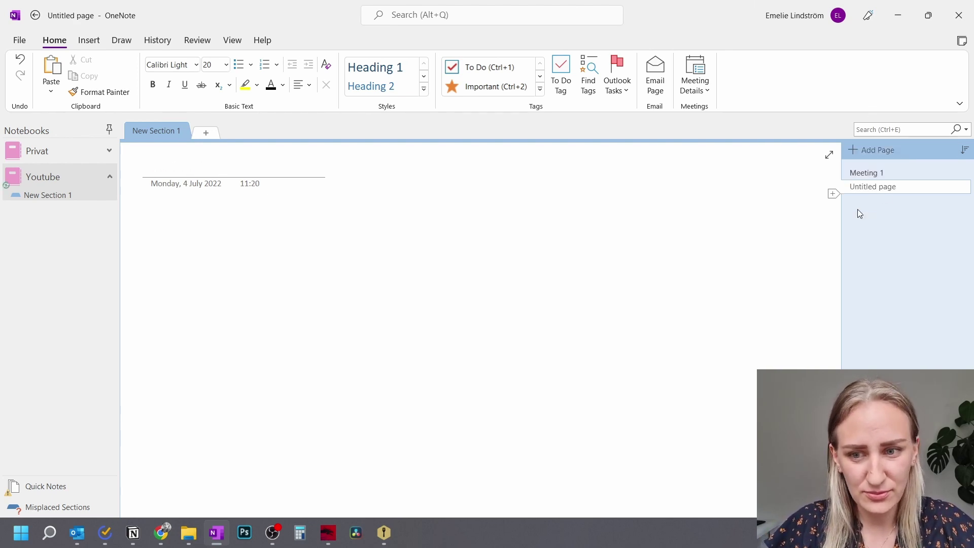
key("Return")
type("fregt")
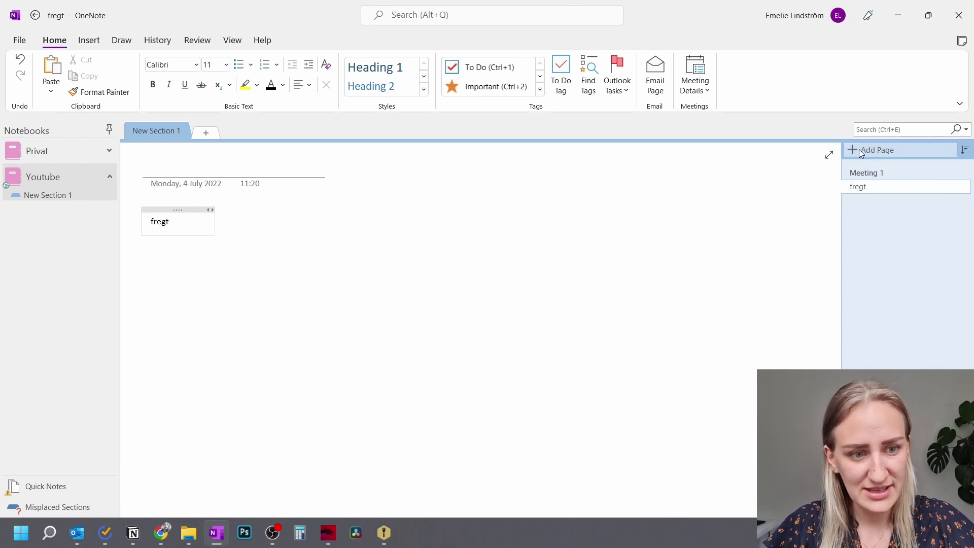
left_click(871, 150)
key("Return")
type("gtrhrt")
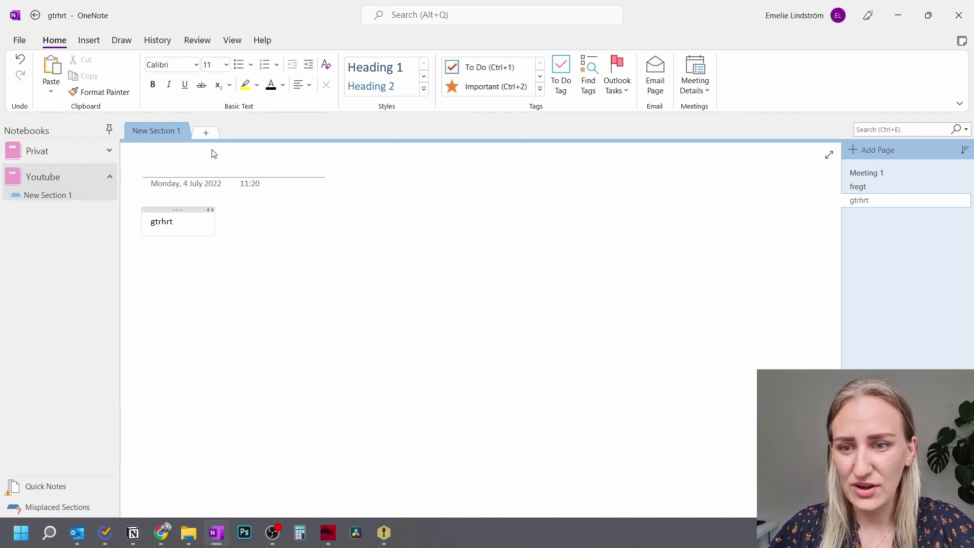
Create a new section in the notebook named Notes 2.
left_click(206, 132)
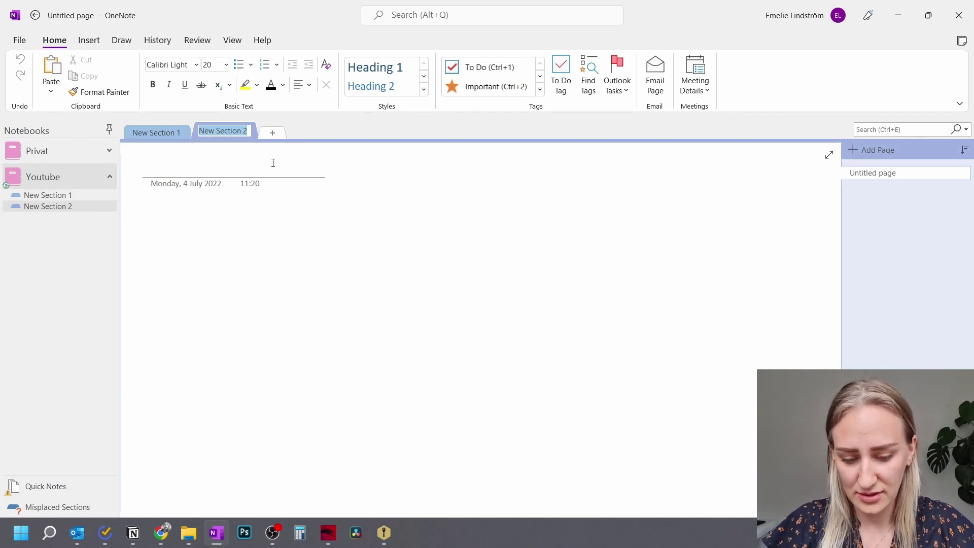
type("Notes")
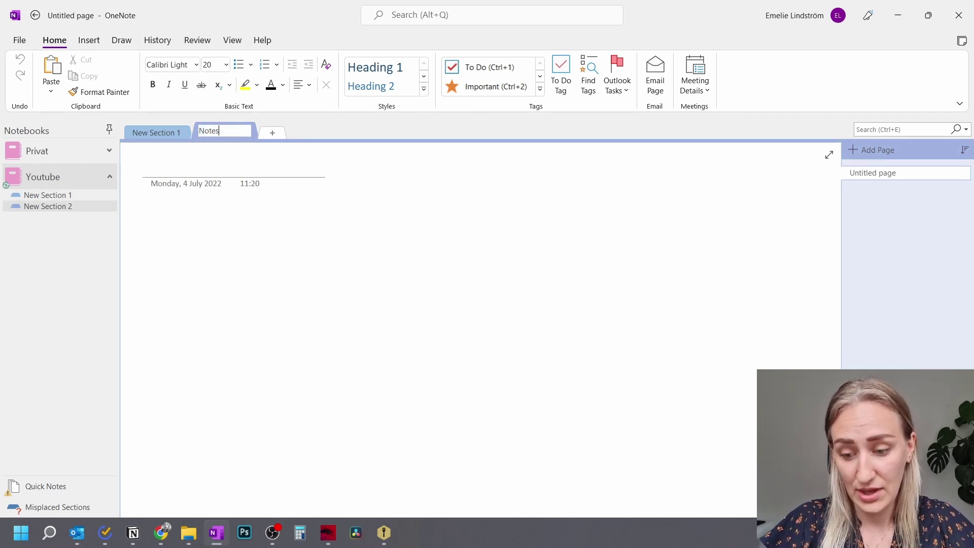
left_click(272, 163)
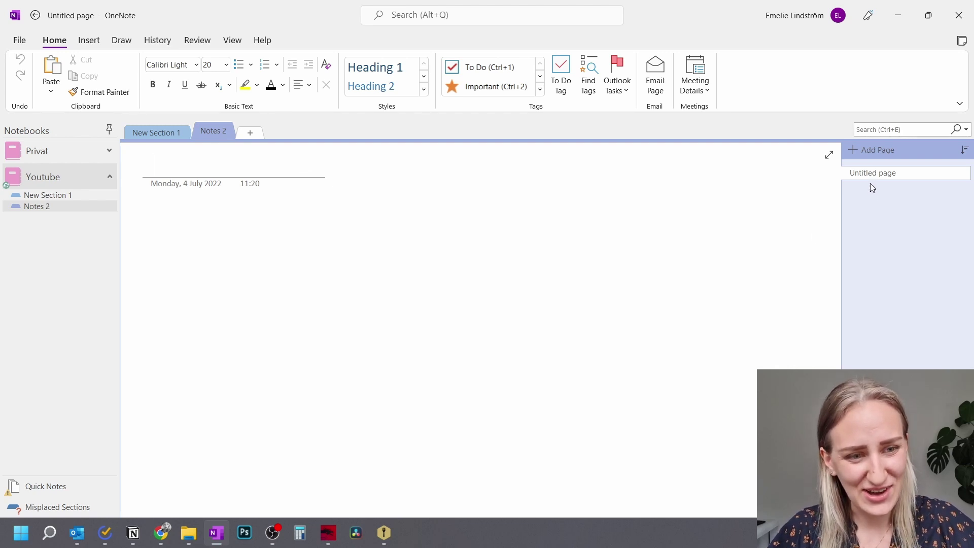
Title the Notes 2 page 'new notes', add two untitled pages, then return to New Section 1.
type("new ")
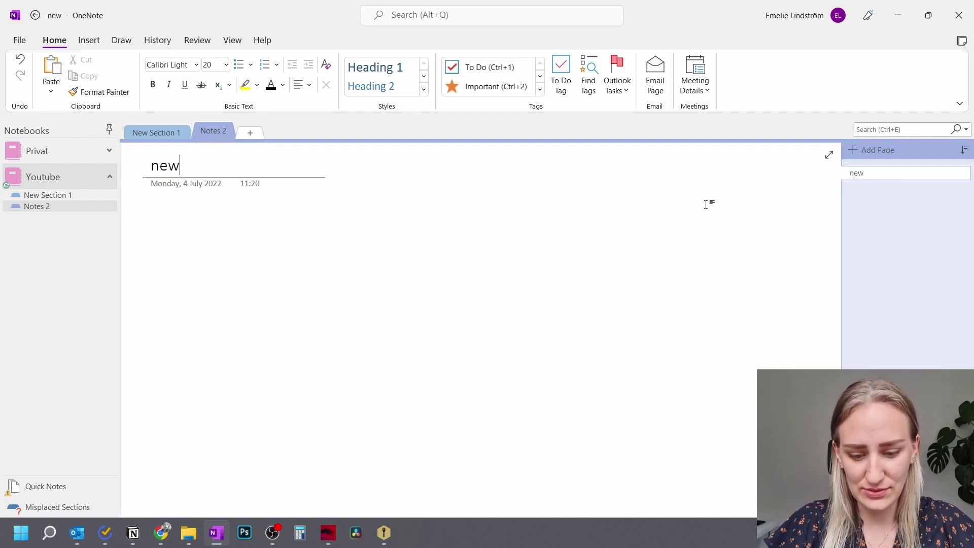
type("notes")
left_click(863, 155)
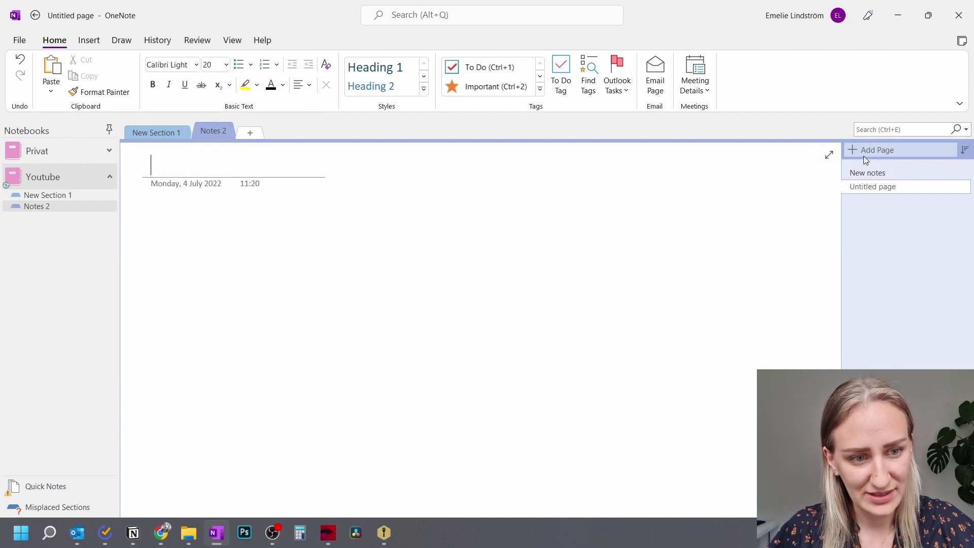
left_click(864, 154)
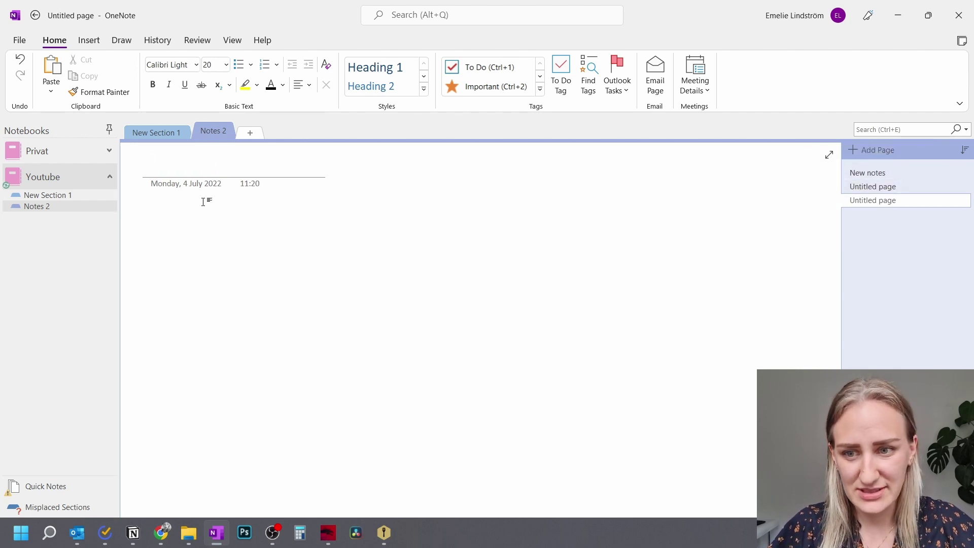
left_click(168, 144)
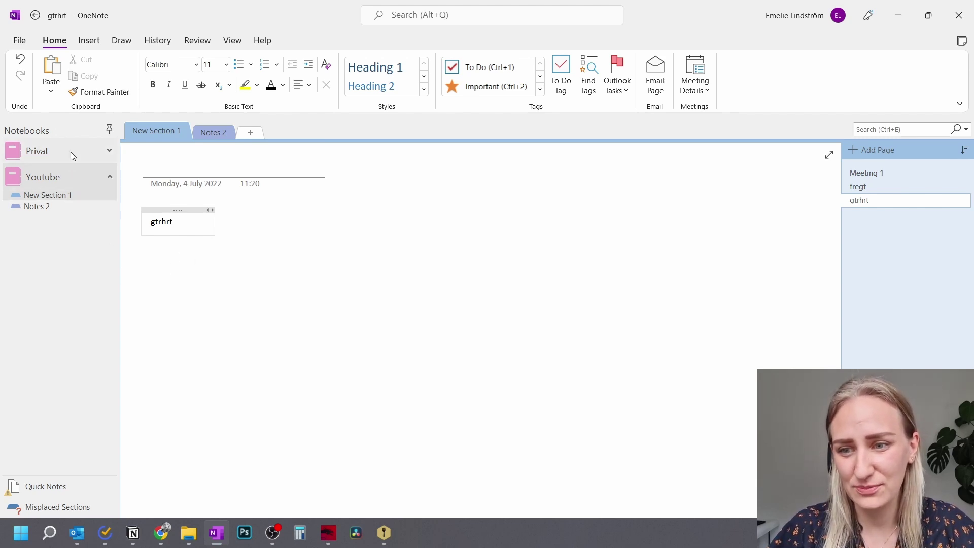
Open the Privat notebook and expand its list of sections.
left_click(52, 152)
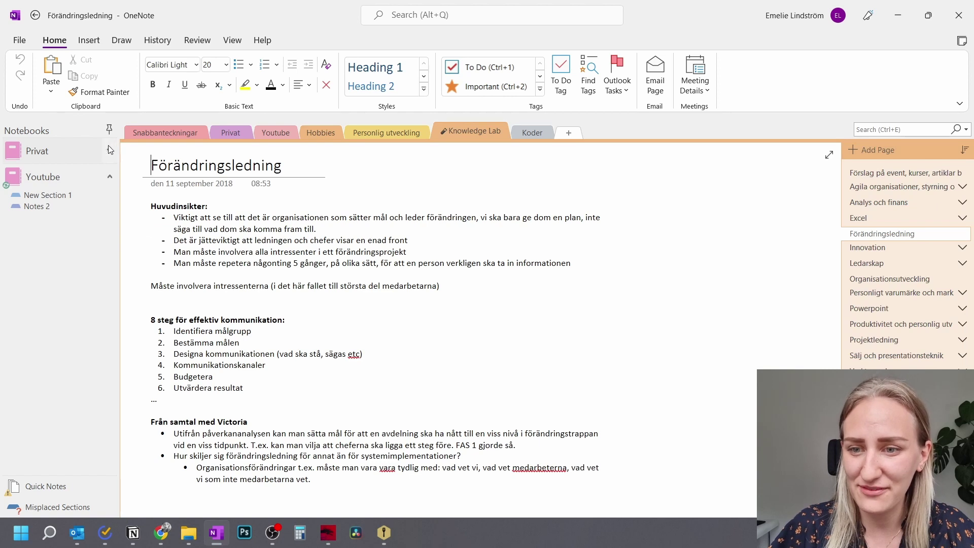
left_click(109, 148)
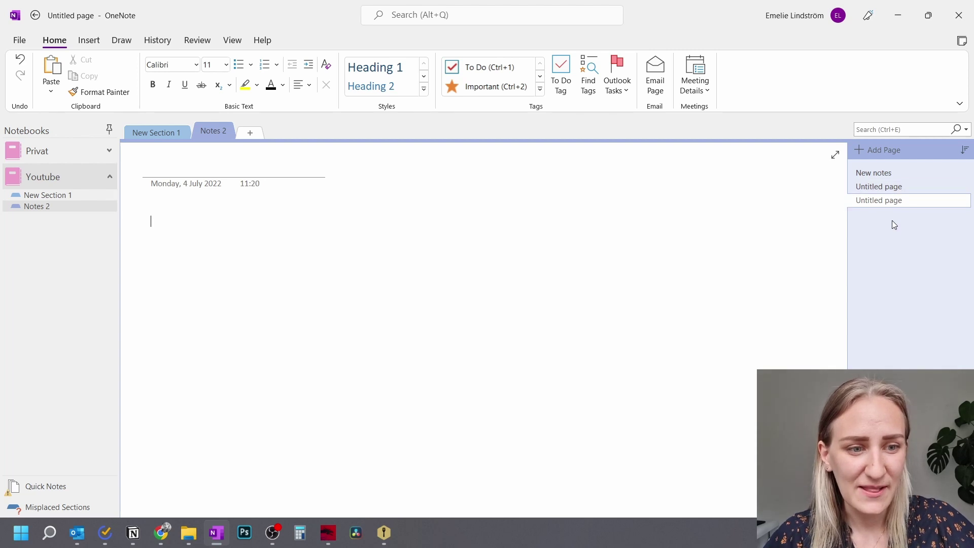
Indent both Untitled pages under New notes as subpages and collapse the group.
left_click_drag(864, 186, 894, 201)
left_click(882, 201)
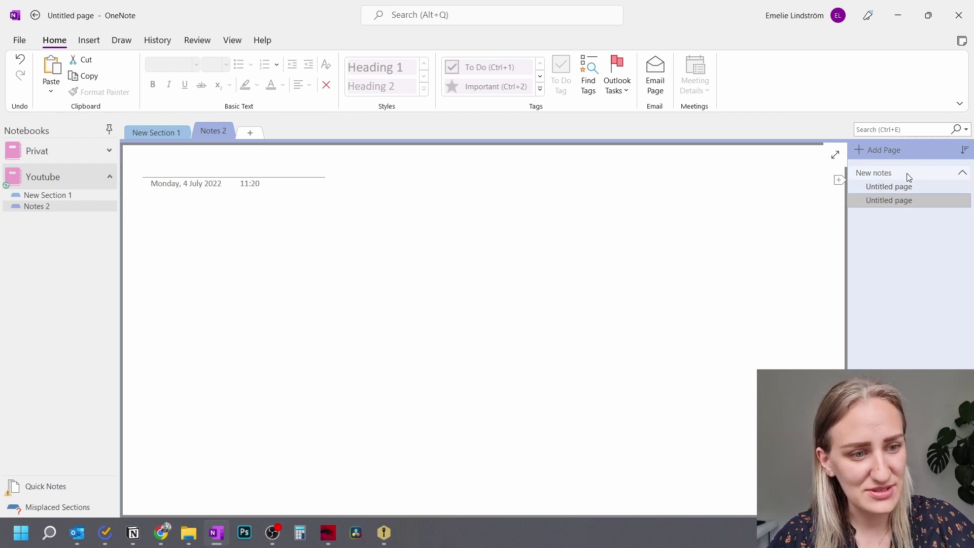
left_click(962, 173)
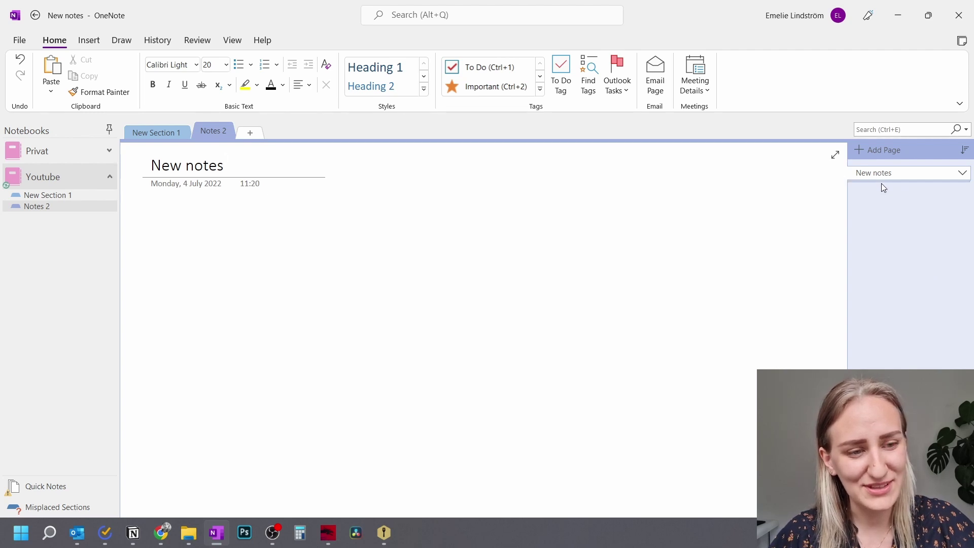
left_click(962, 173)
left_click(962, 173)
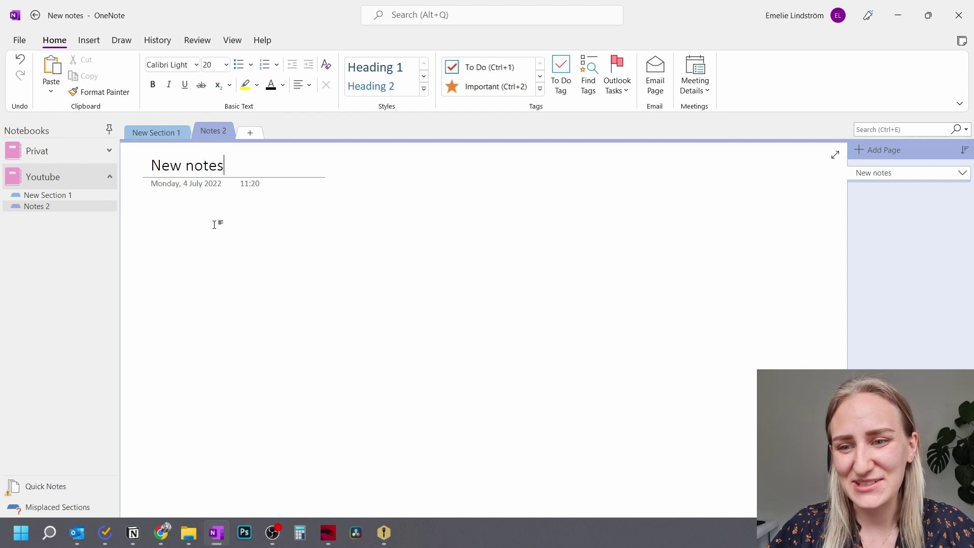
Colour New Section 1 Purple and Notes 2 Purple Mist.
right_click(60, 196)
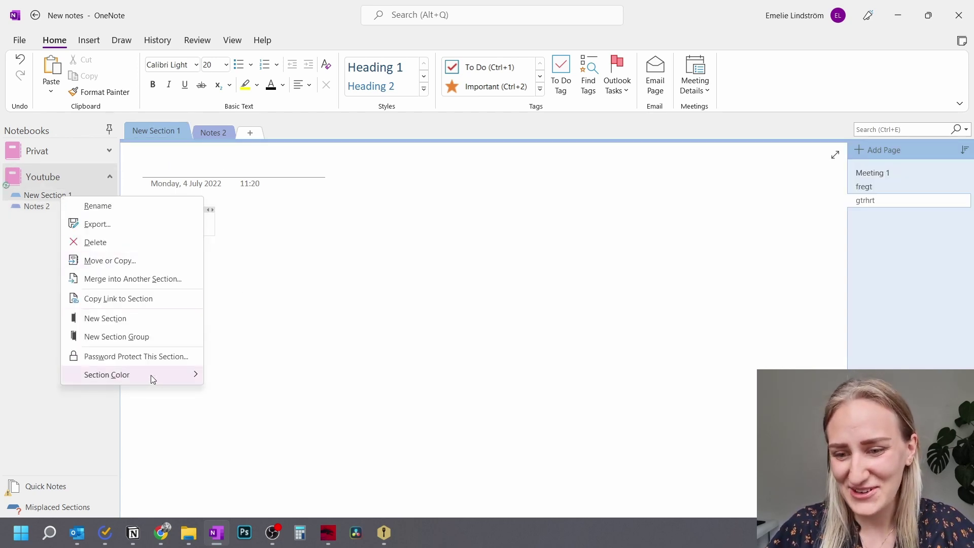
mouse_move(156, 378)
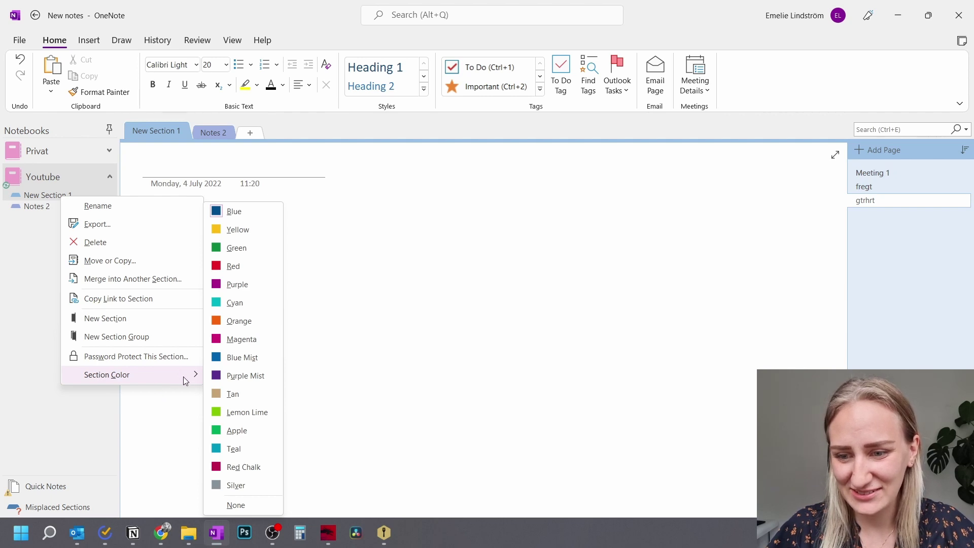
left_click(253, 286)
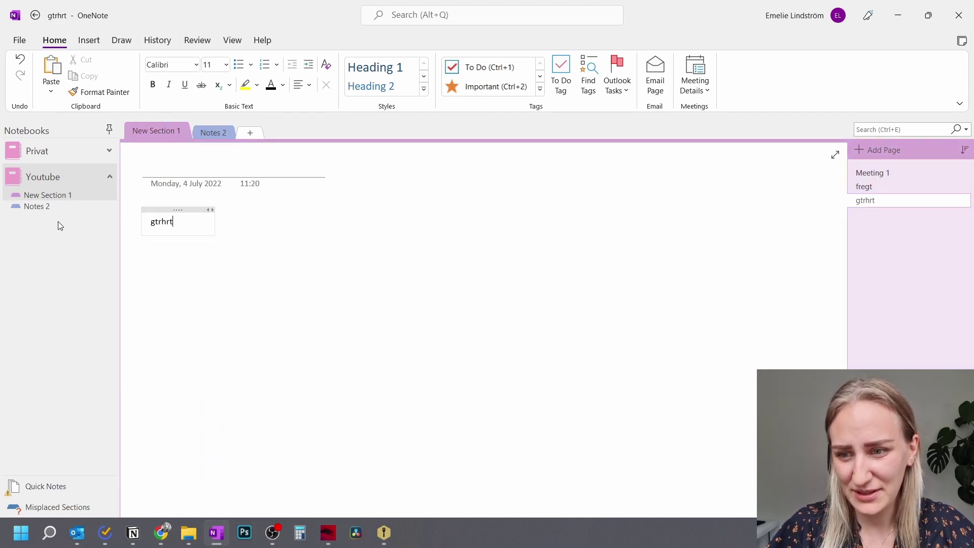
right_click(58, 207)
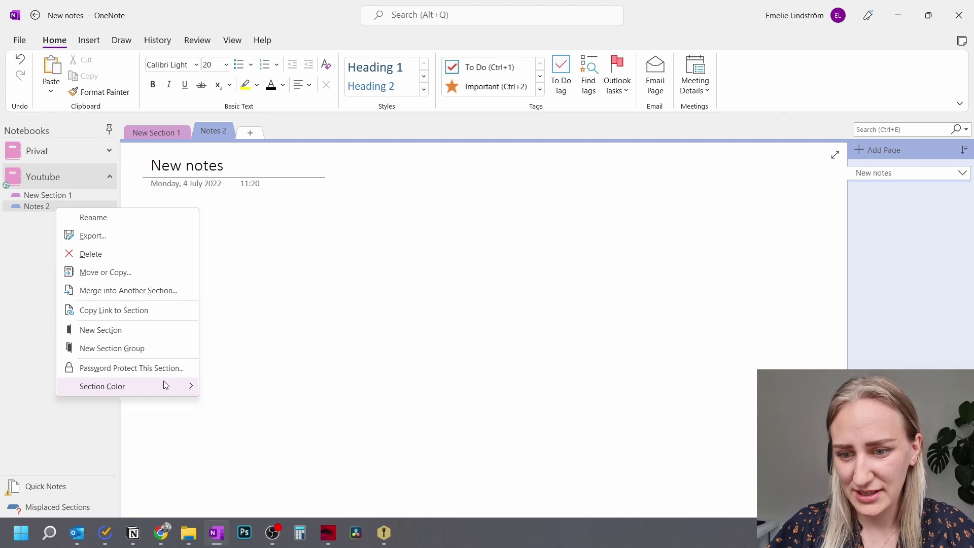
mouse_move(165, 386)
left_click(239, 373)
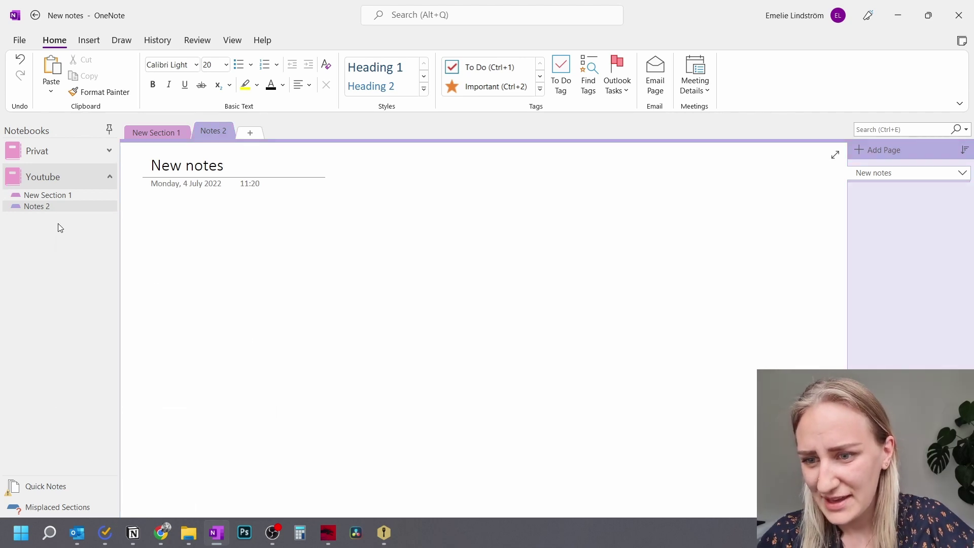
right_click(60, 228)
left_click(300, 191)
Add a section keeping the default name New Section 2 and pick a section colour for it.
left_click(249, 133)
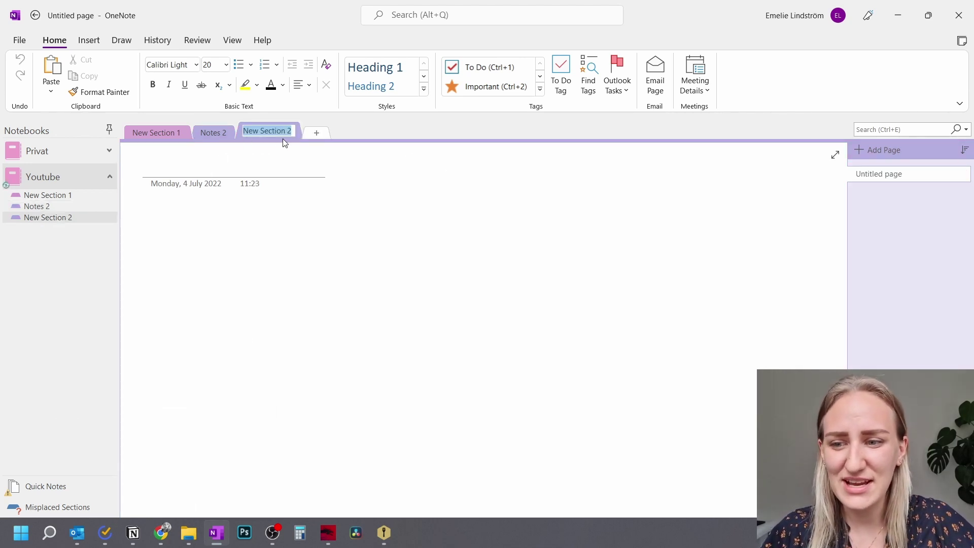
key("Return")
right_click(69, 217)
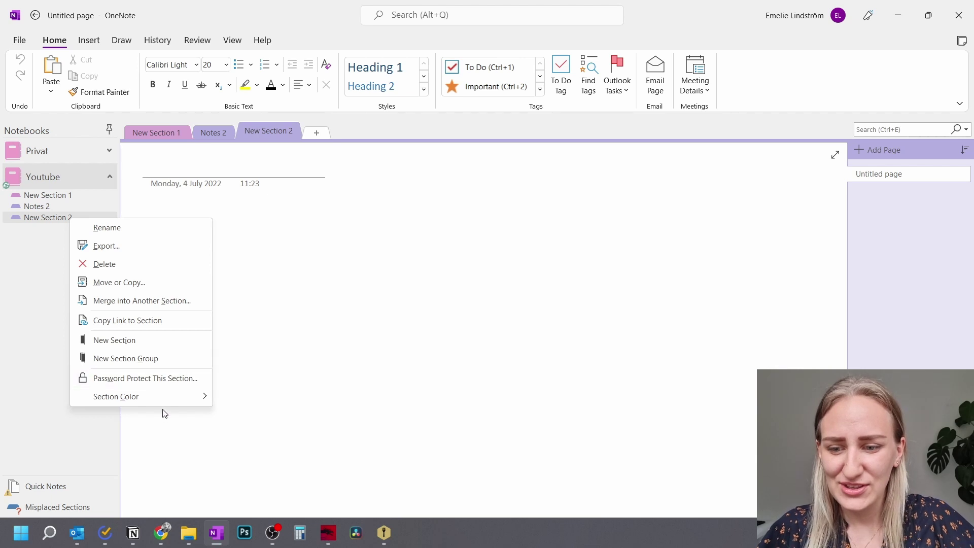
mouse_move(169, 400)
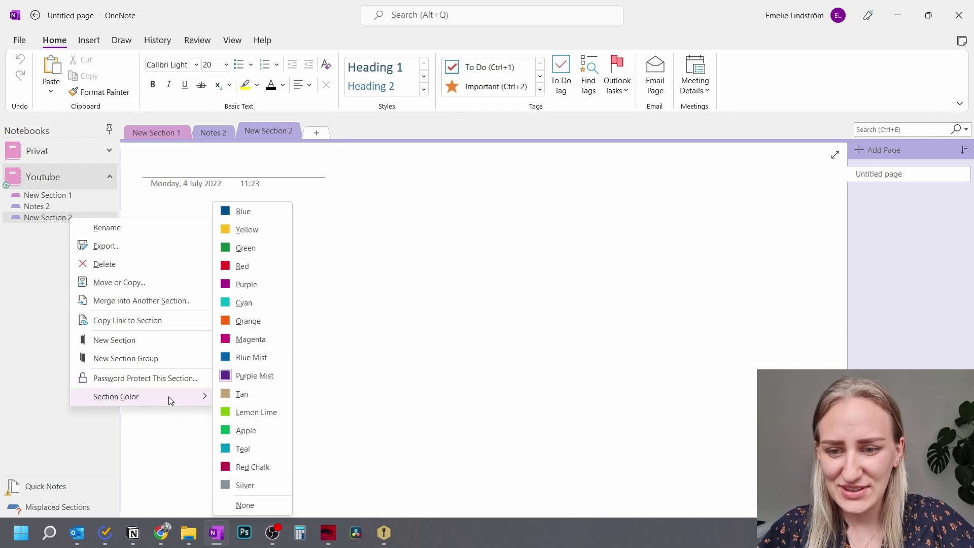
left_click(251, 357)
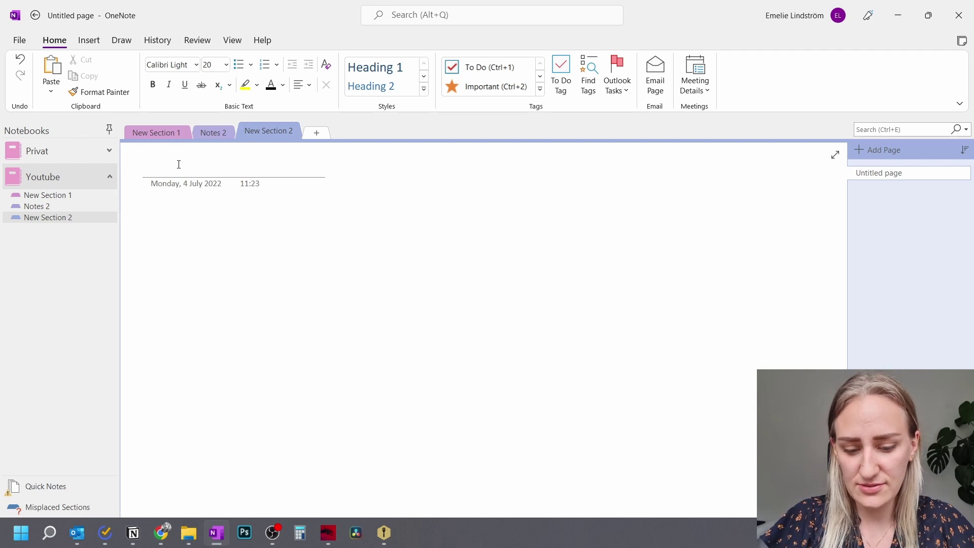
Title the page 'Title' and change its date to Thursday, 14 July 2022.
type("Title")
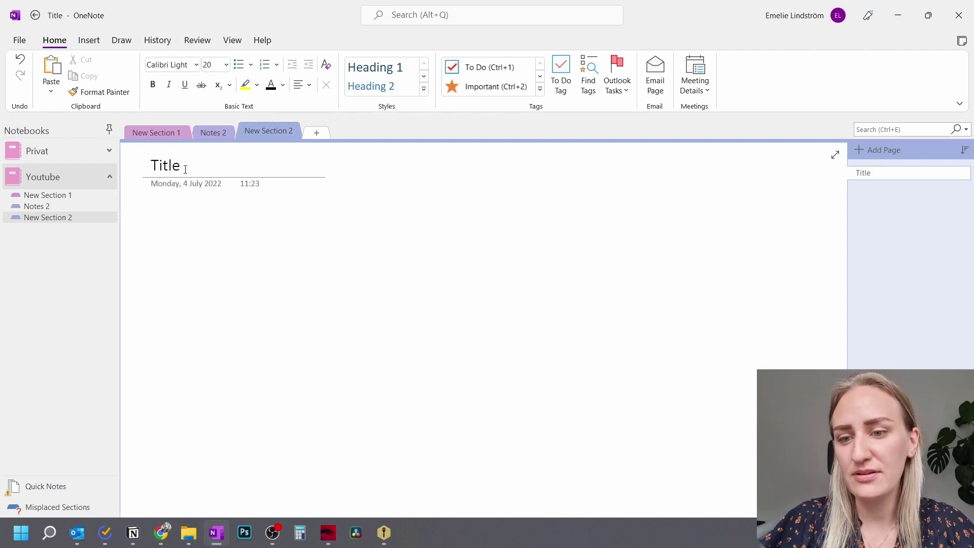
left_click(202, 185)
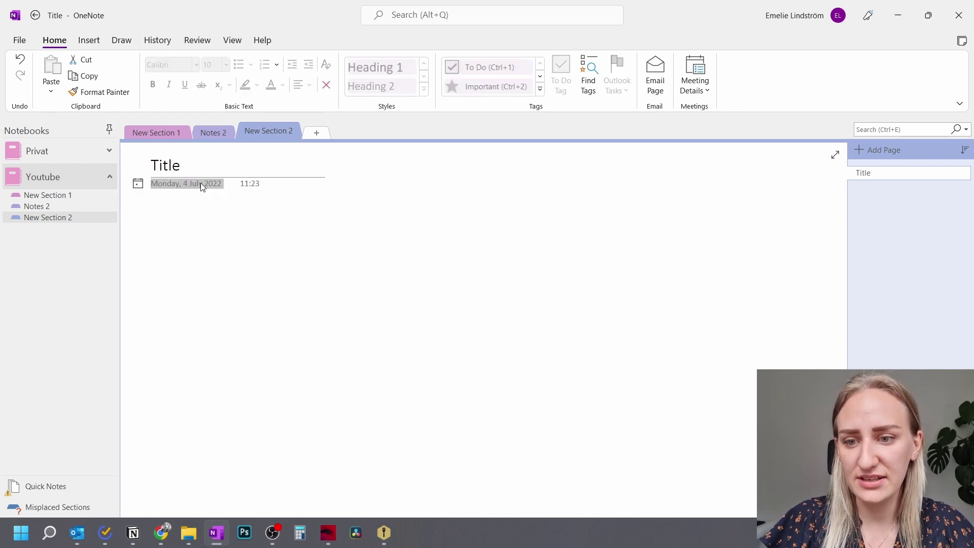
left_click(137, 183)
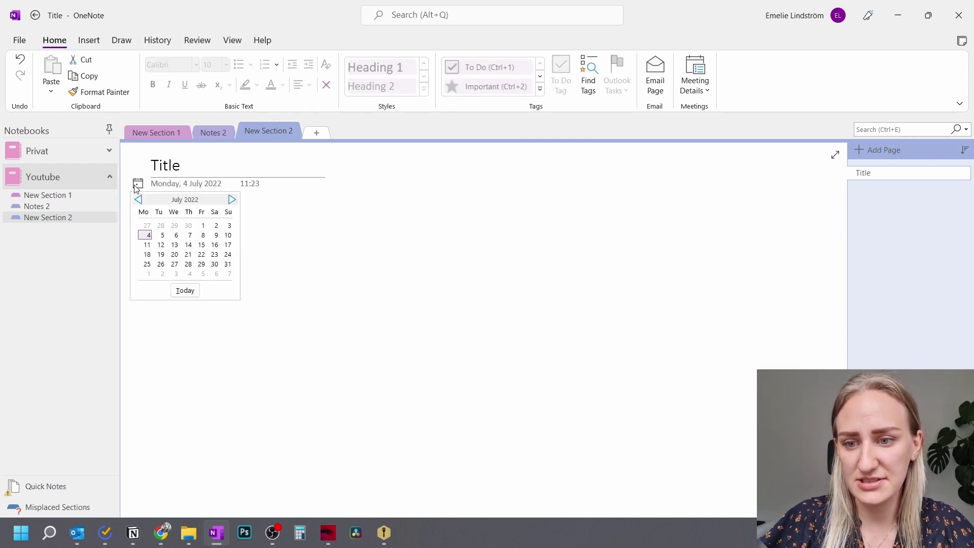
left_click(188, 244)
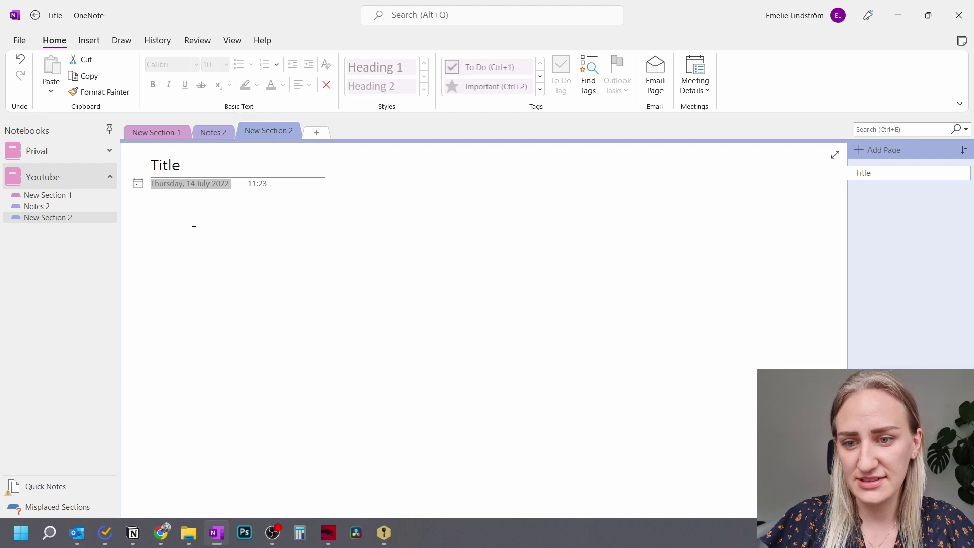
left_click(265, 183)
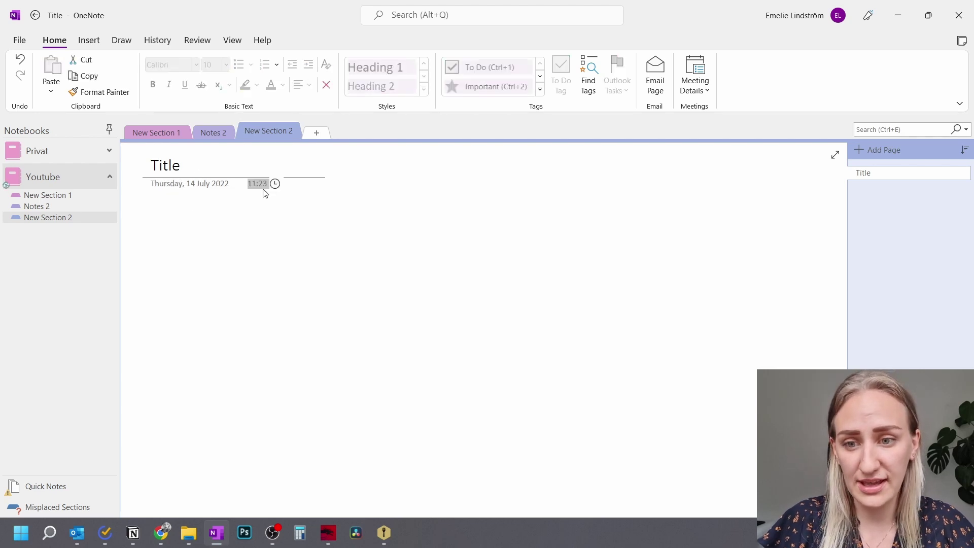
left_click(253, 223)
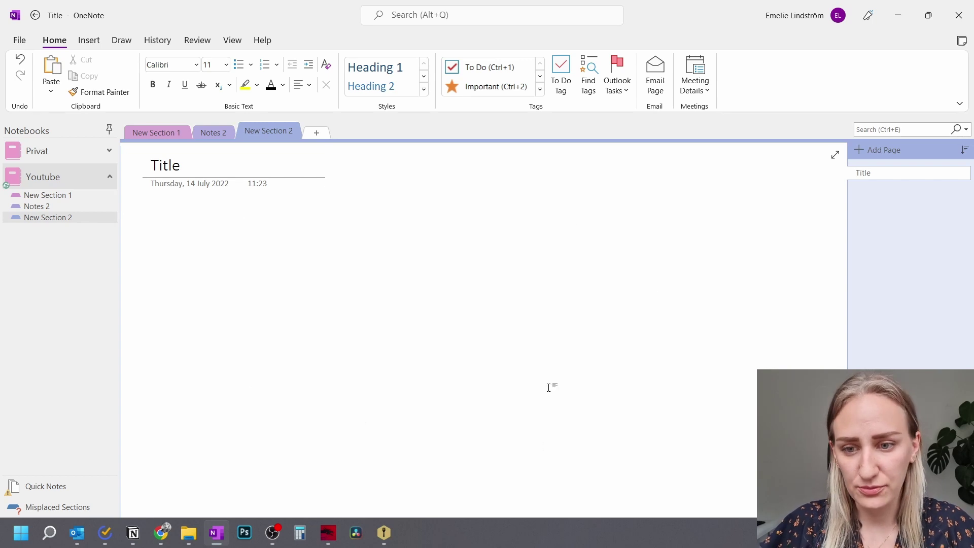
Add a 'Hello!' note and a separate 'Different notes!' note, moving the latter up and left.
left_click(546, 234)
type("Hello!")
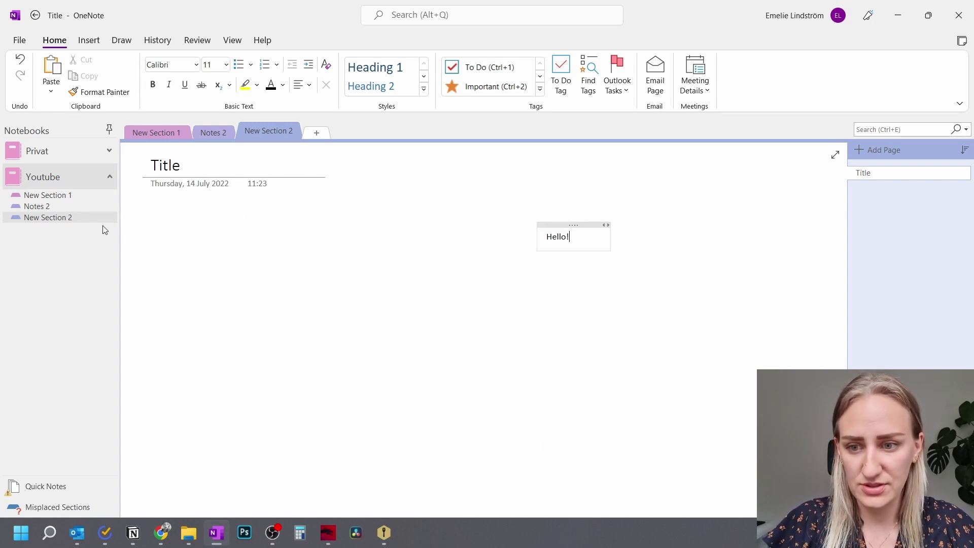
left_click(228, 251)
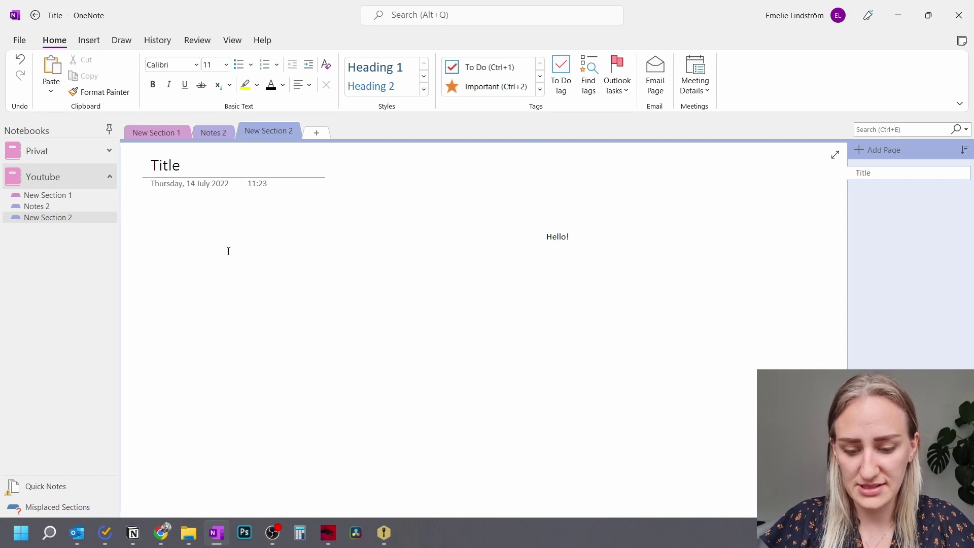
type("Different notes")
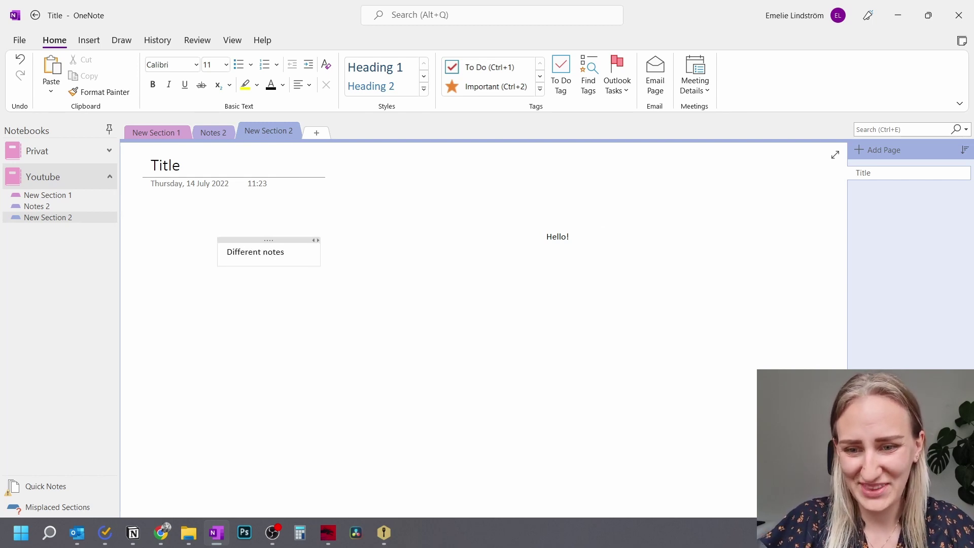
type("!")
left_click_drag(279, 239, 203, 224)
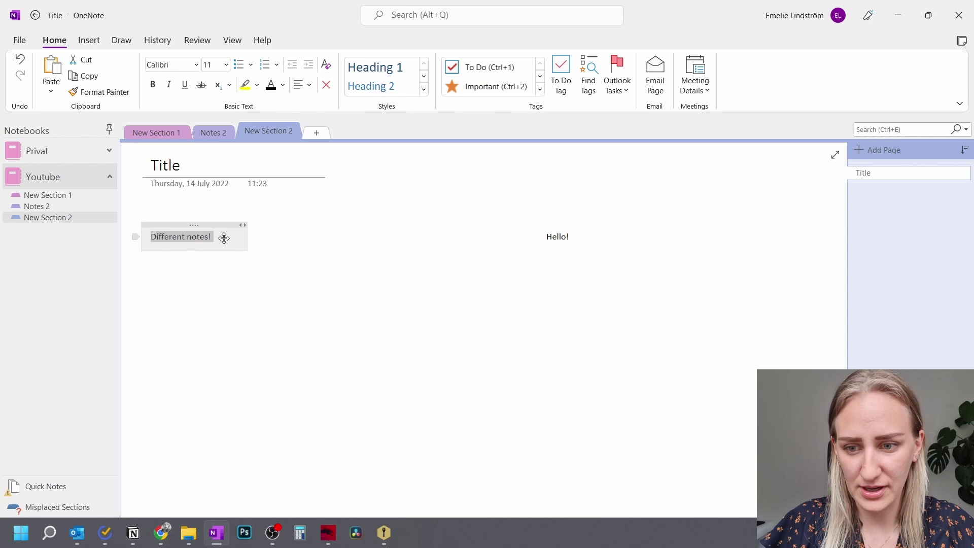
Add bullet 'grjogbrt' under 'Different notes!' and move the Hello! note to the right.
left_click(223, 238)
key("Return")
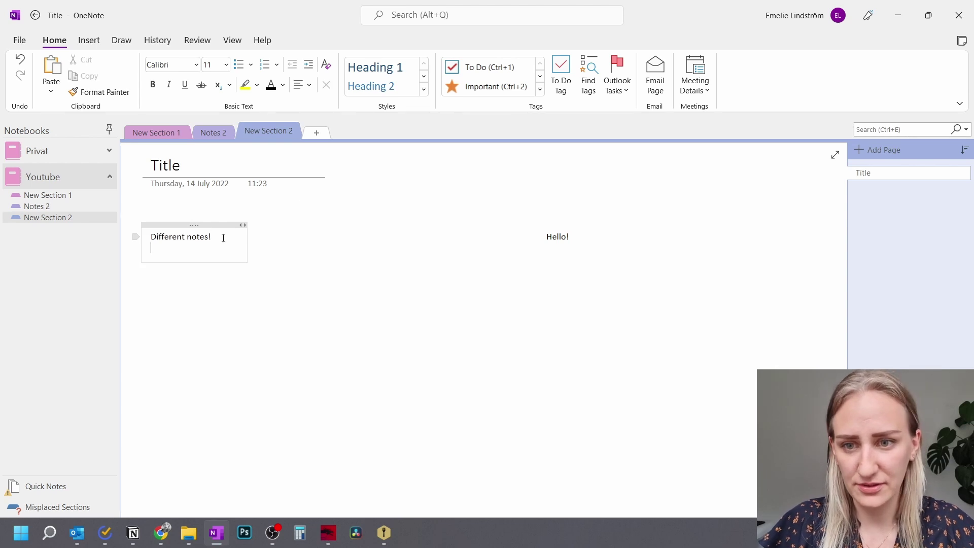
left_click(236, 71)
type("grjogbrt")
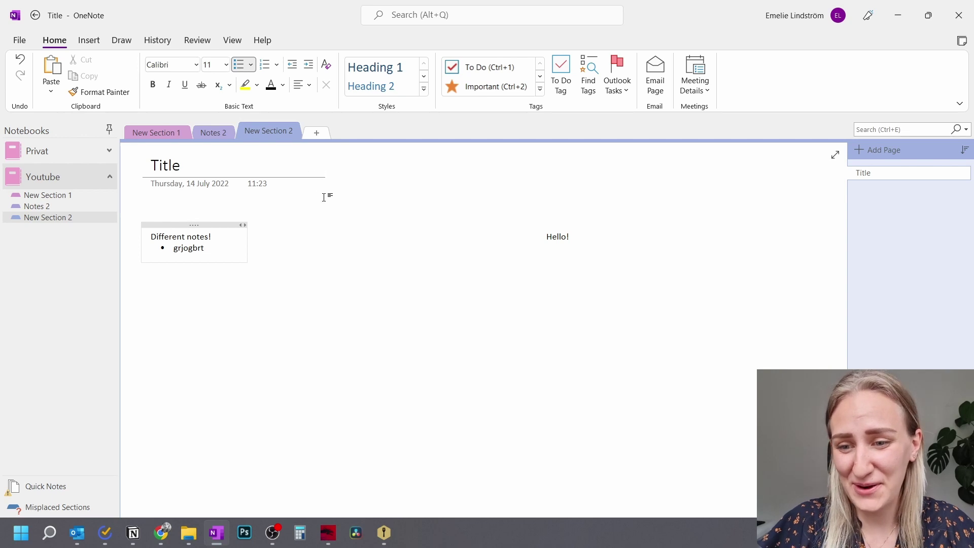
left_click_drag(572, 223, 826, 272)
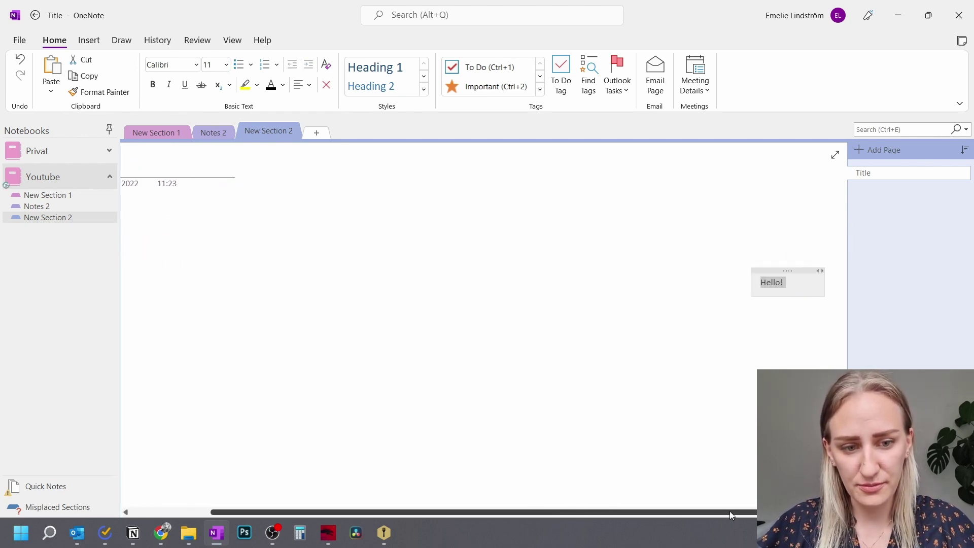
Reposition the Hello! note beside the 'Different notes!' box.
left_click_drag(729, 513, 273, 511)
left_click(203, 315)
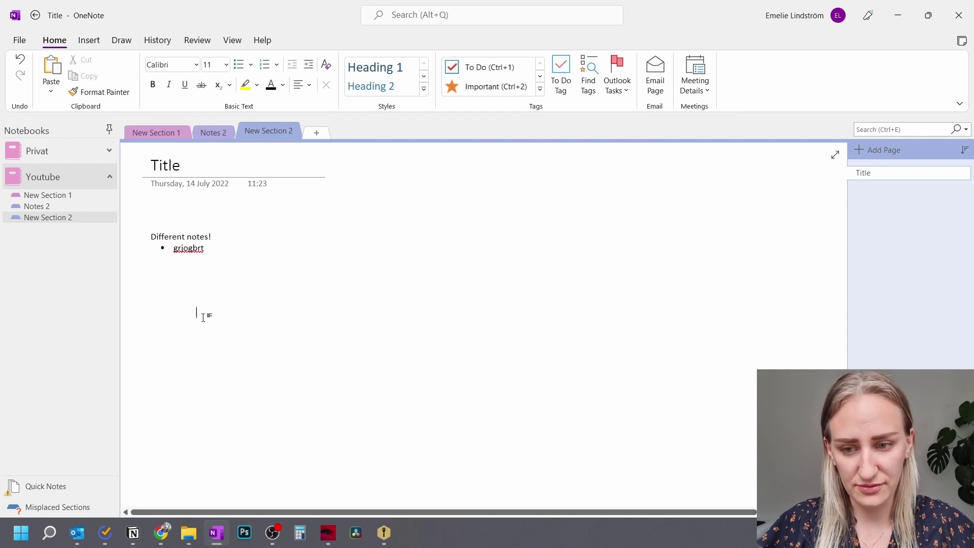
scroll(203, 317, "down", 10)
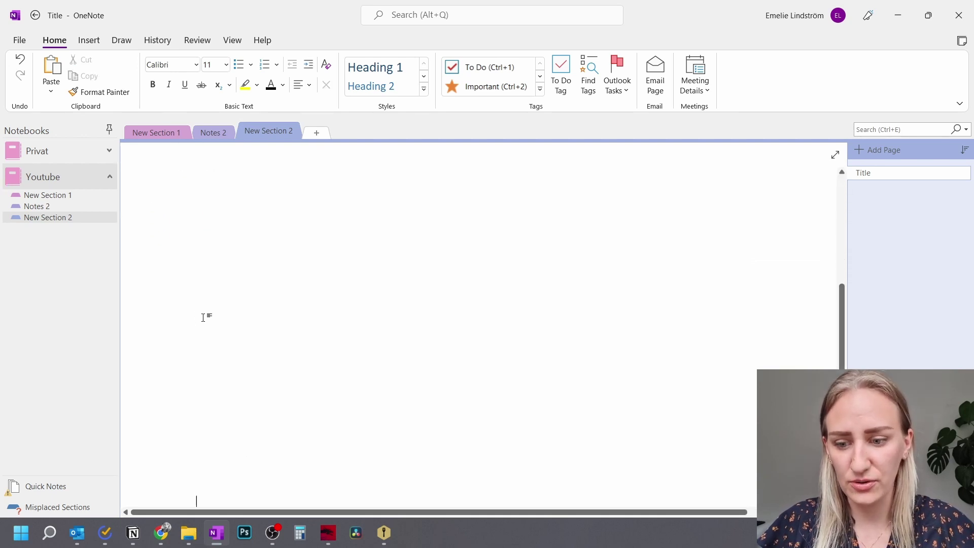
scroll(228, 313, "up", 10)
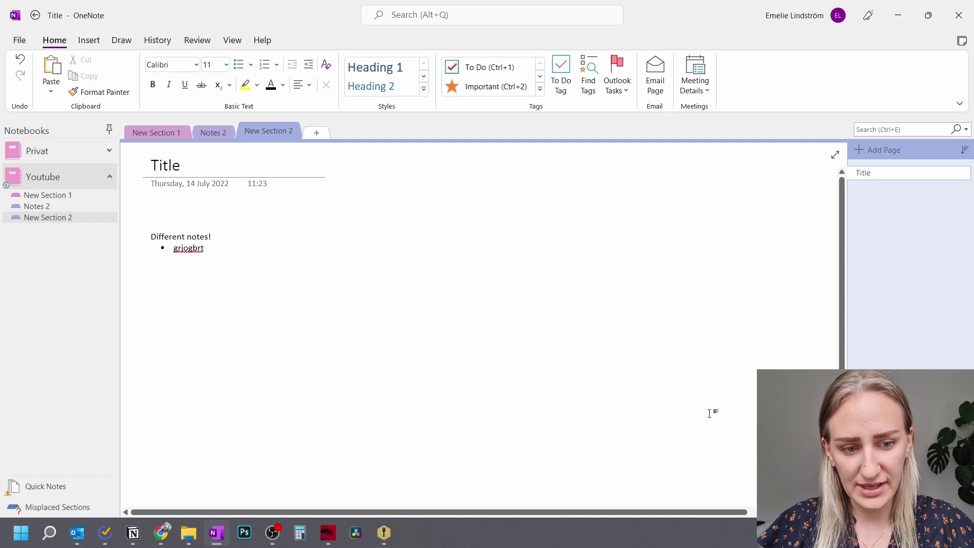
left_click_drag(696, 513, 775, 512)
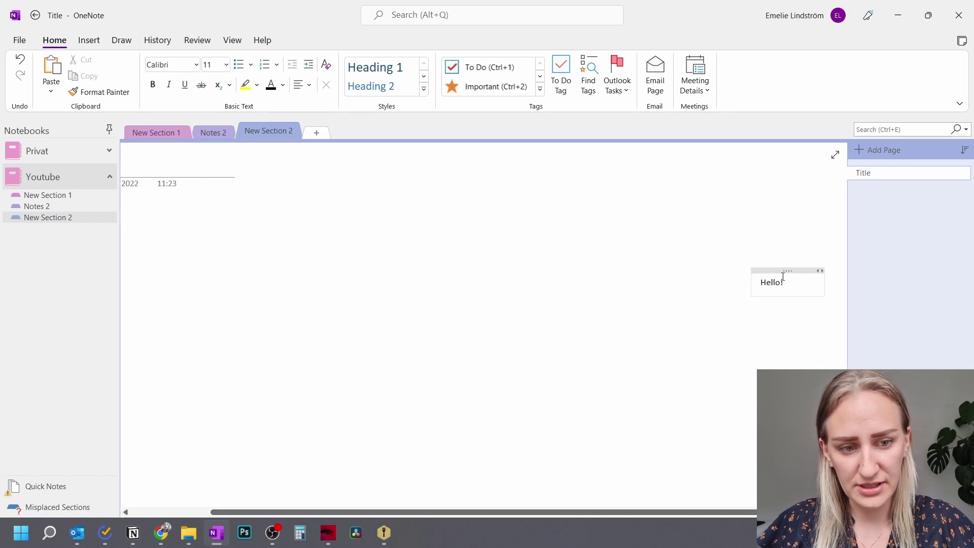
left_click_drag(783, 276, 169, 229)
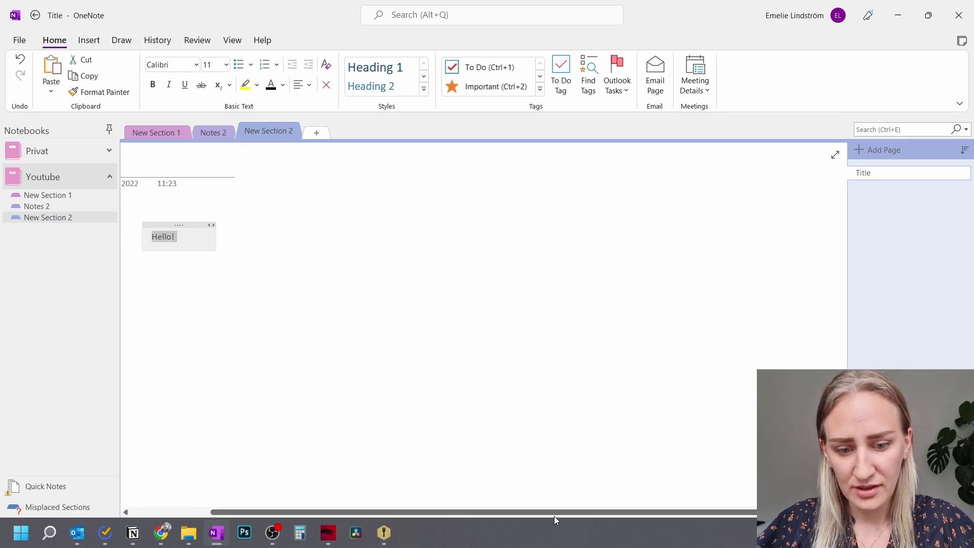
left_click_drag(553, 515, 475, 516)
left_click_drag(280, 222, 448, 221)
Add an unbulleted new line below the 'Grjogbrt' bullet.
left_click(209, 251)
key("Return")
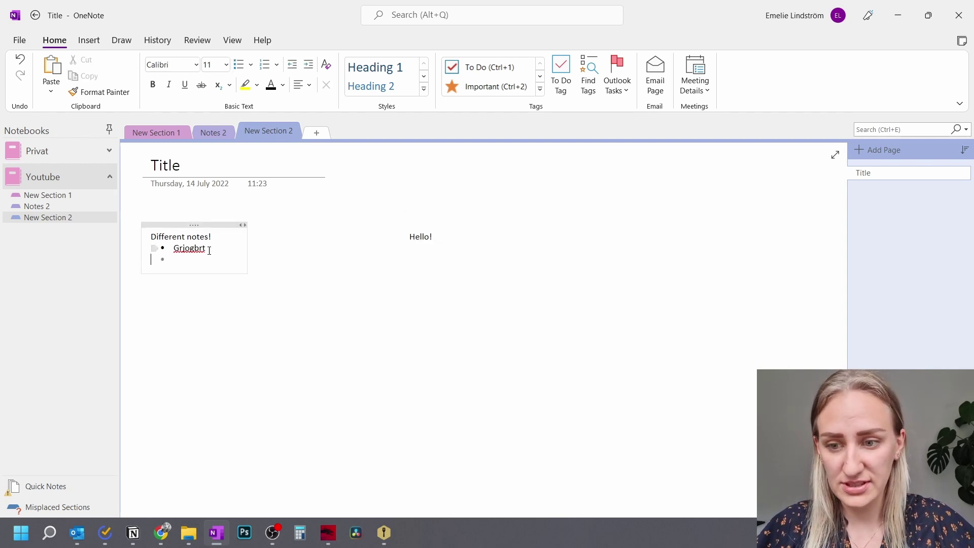
key("Return")
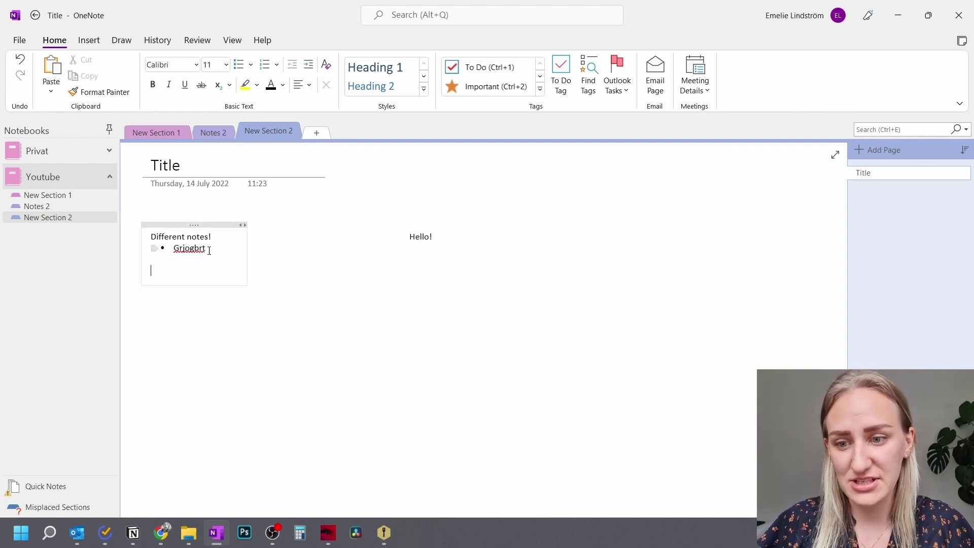
Type the calculations 1000+345=1345 and 35*5+7=182 on separate lines in Different notes!
type("1000")
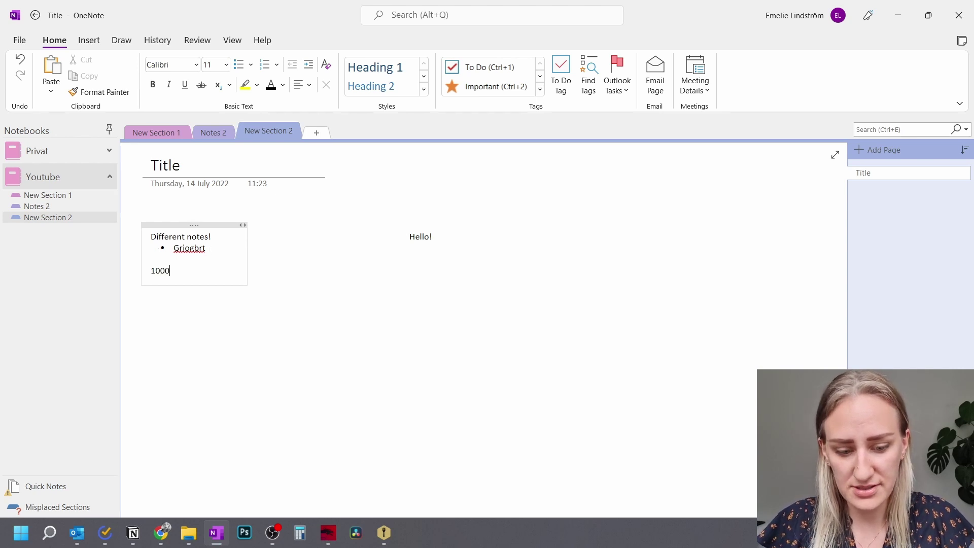
type("+345")
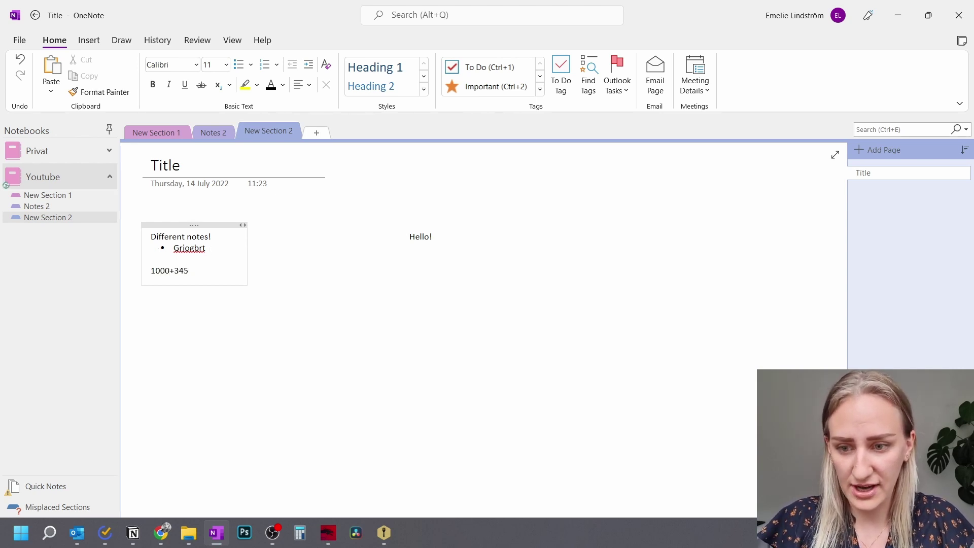
type("=1345")
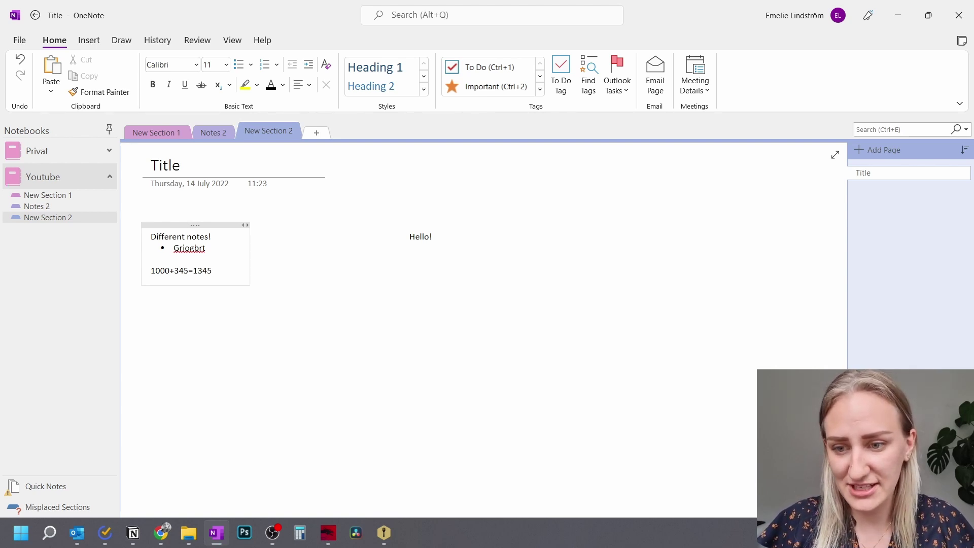
key("Return")
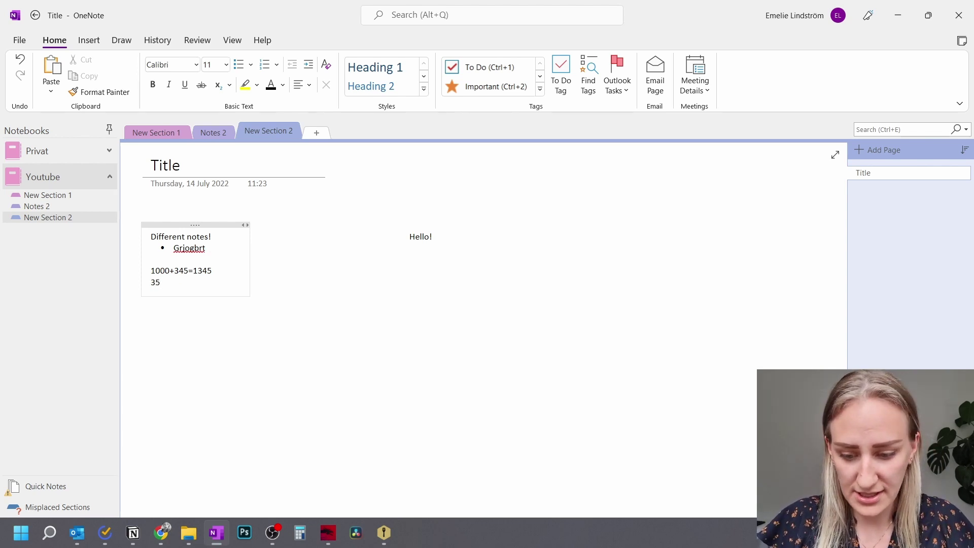
type("35*5+")
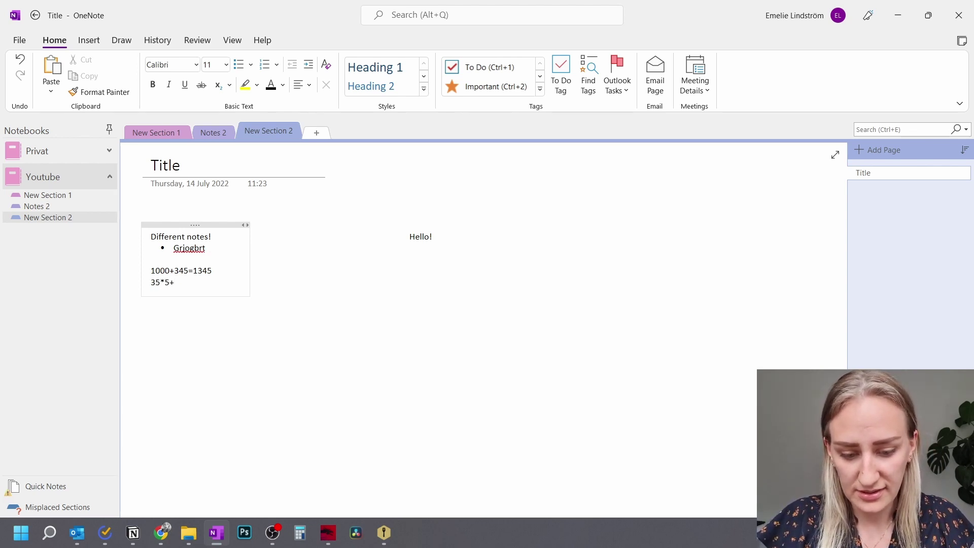
type("7=182")
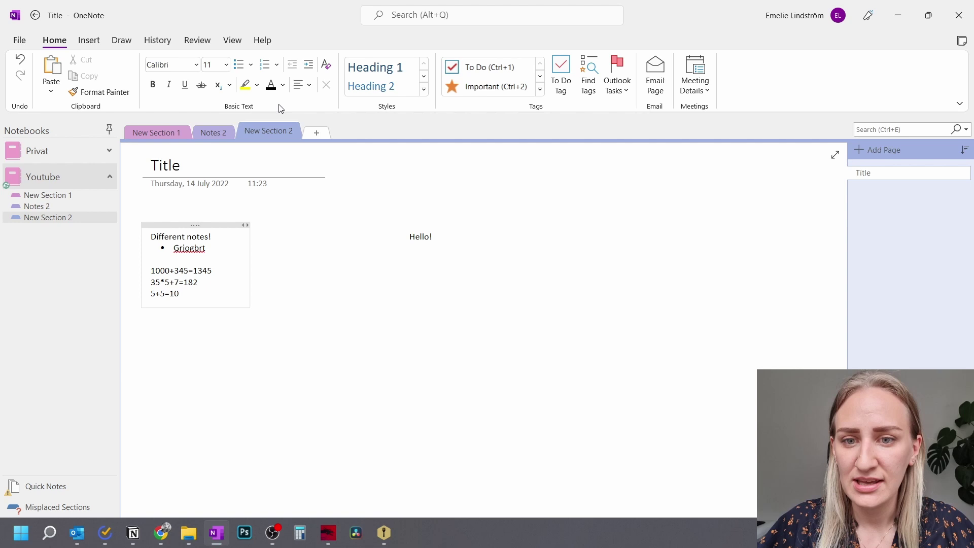
Style 'Different notes!' as Heading 1 and add blank lines below the sums.
left_click_drag(212, 236, 151, 236)
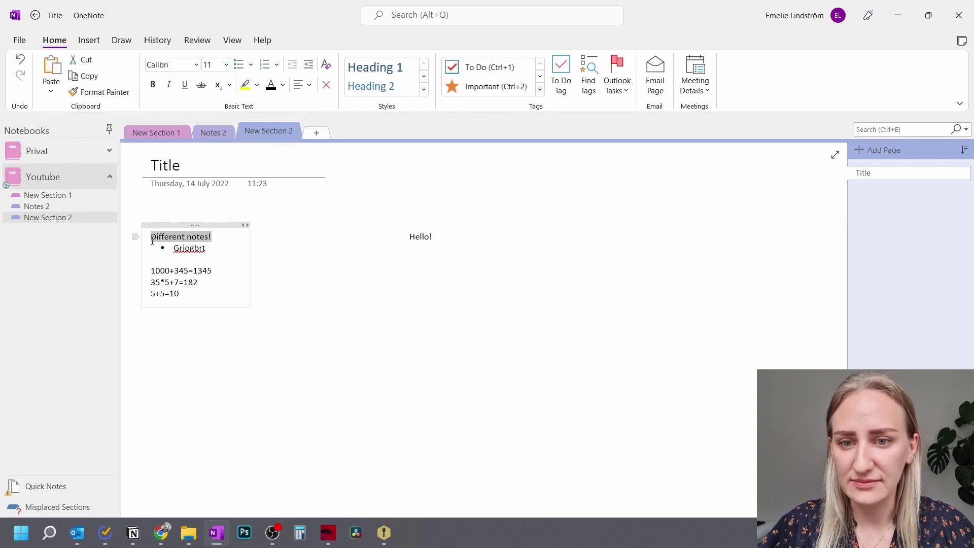
left_click(396, 62)
left_click(424, 89)
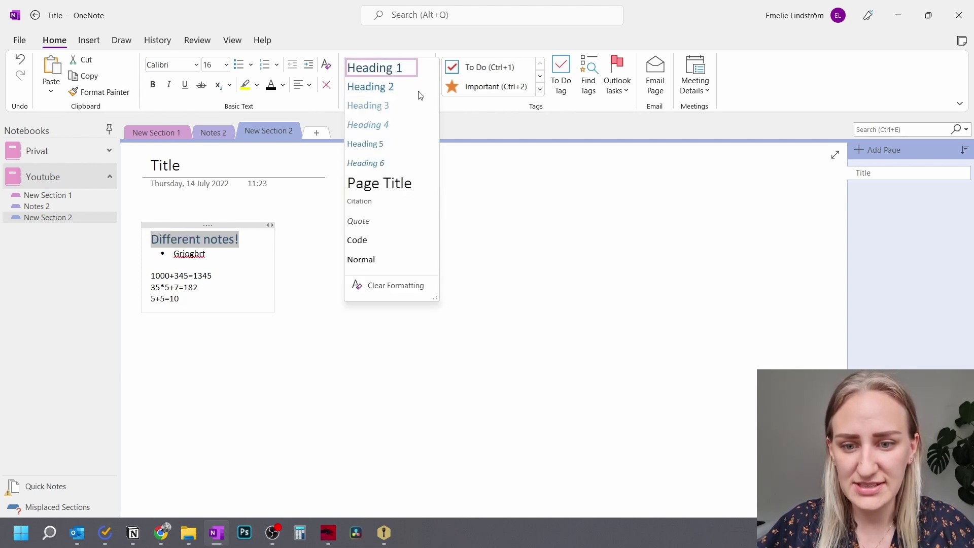
left_click(297, 256)
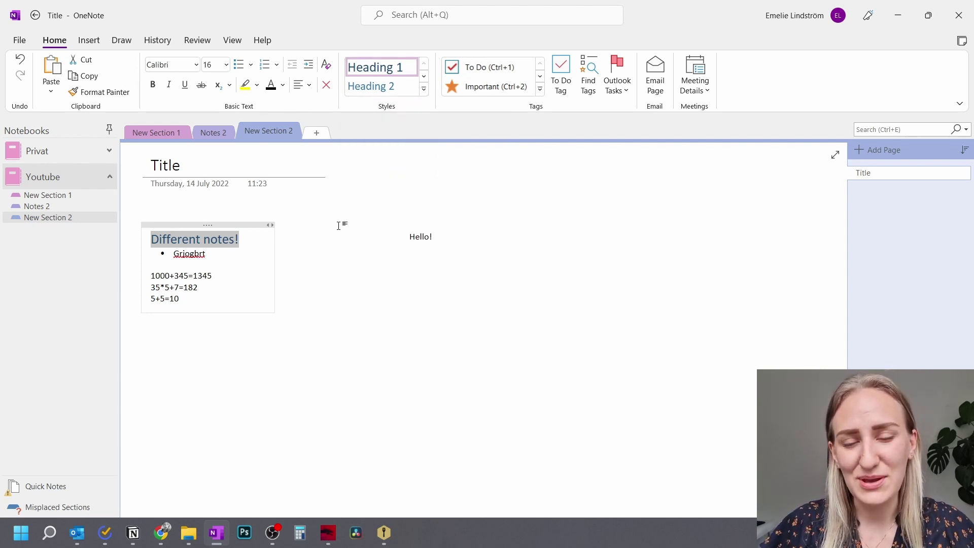
left_click(229, 300)
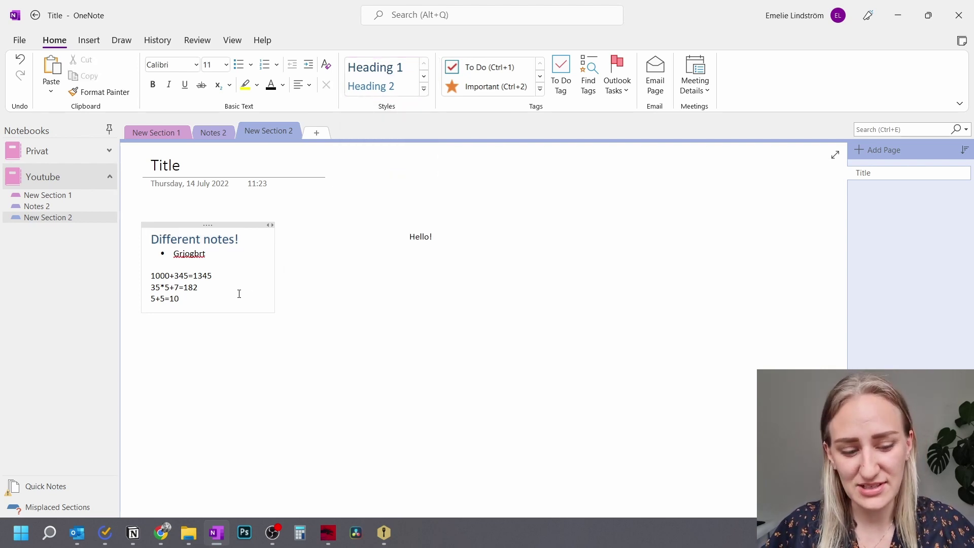
key("Return")
key("Return")
key("Return")
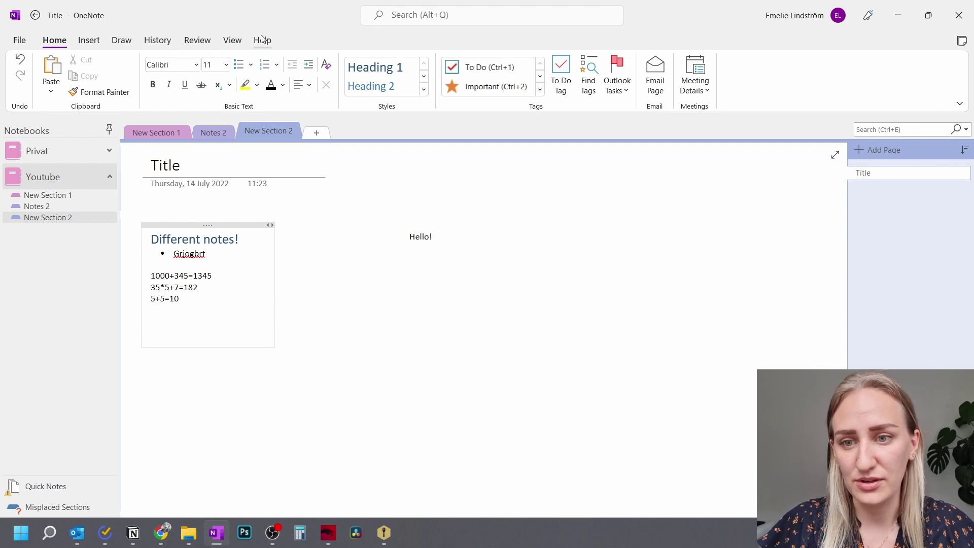
left_click(238, 65)
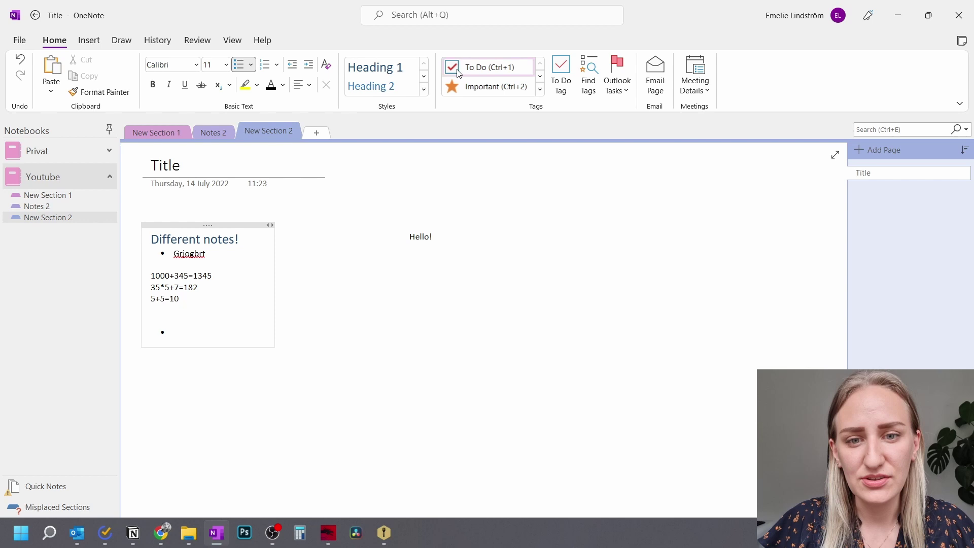
left_click(540, 90)
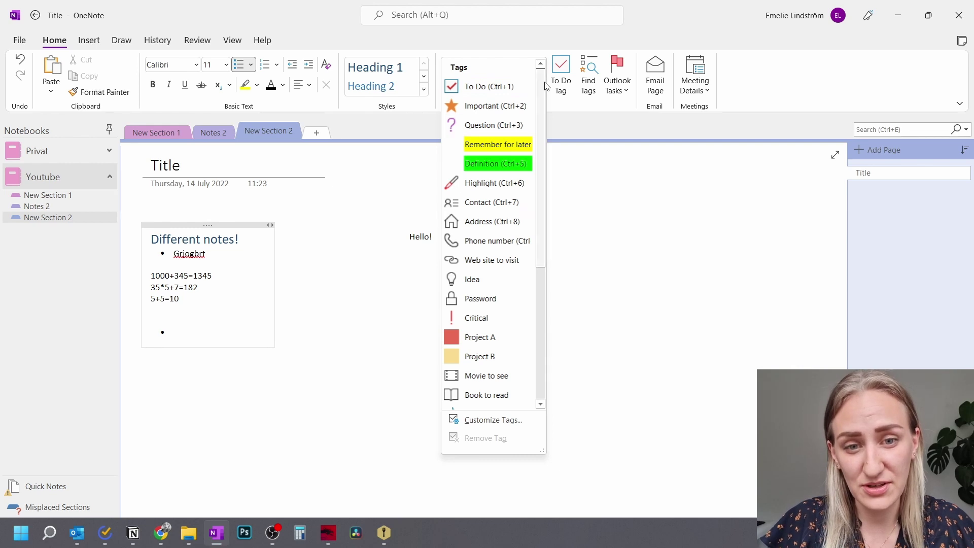
left_click(593, 285)
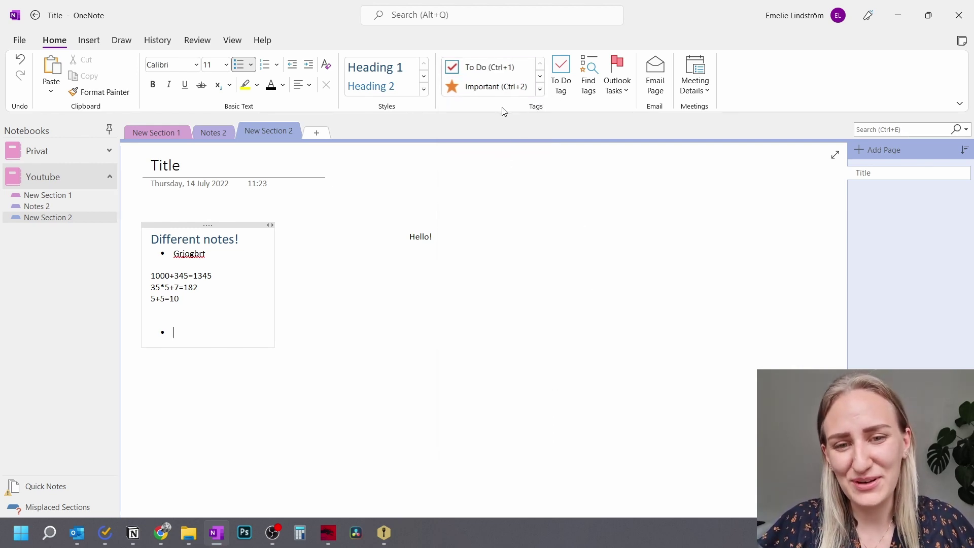
left_click(498, 68)
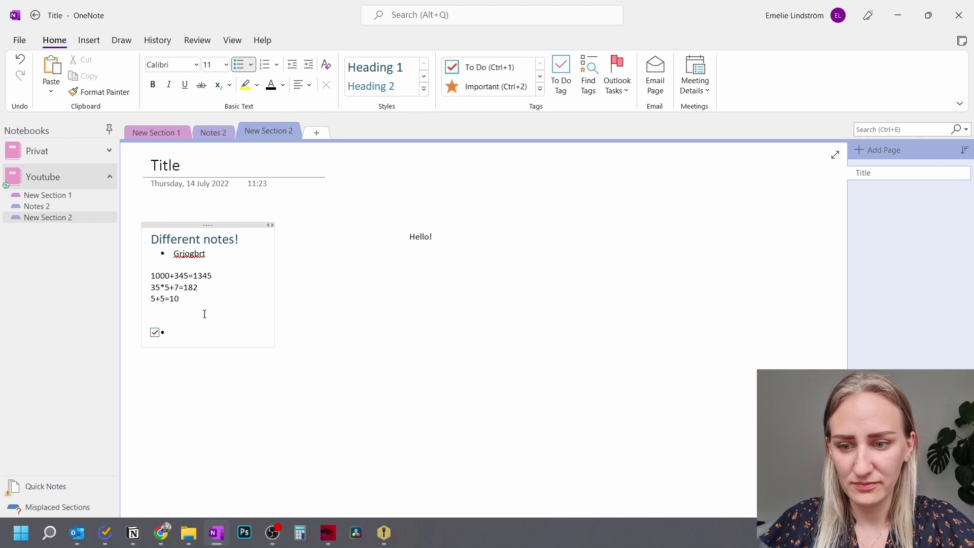
key("ctrl+z")
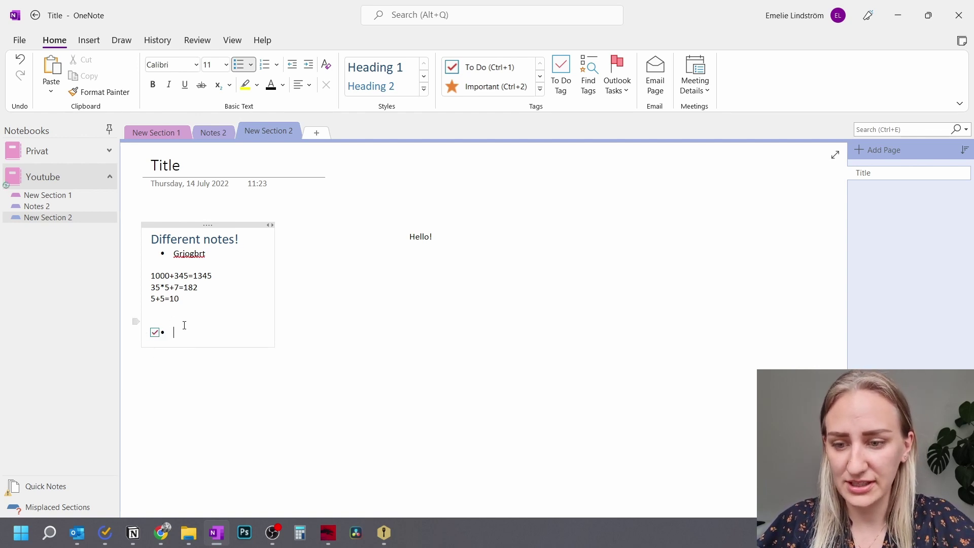
key("ctrl+1")
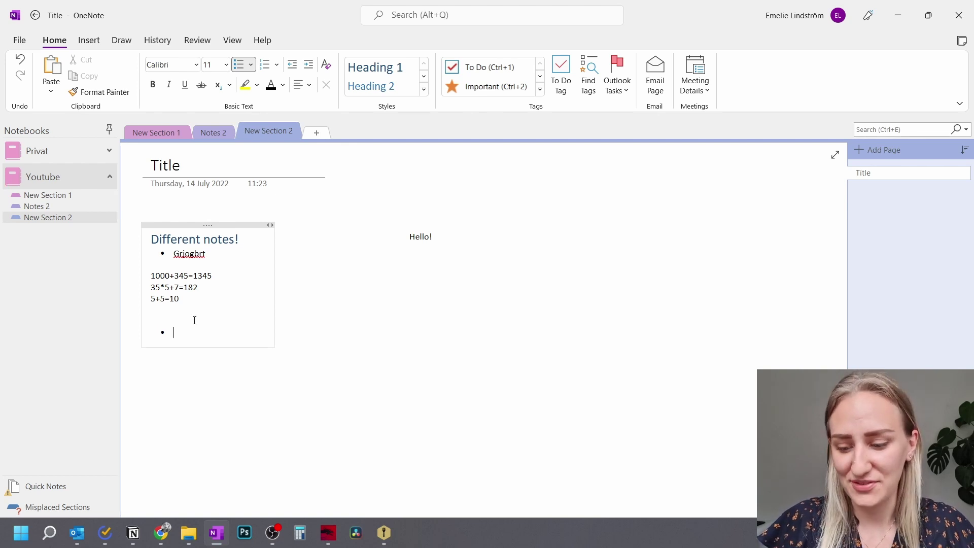
key("ctrl+1")
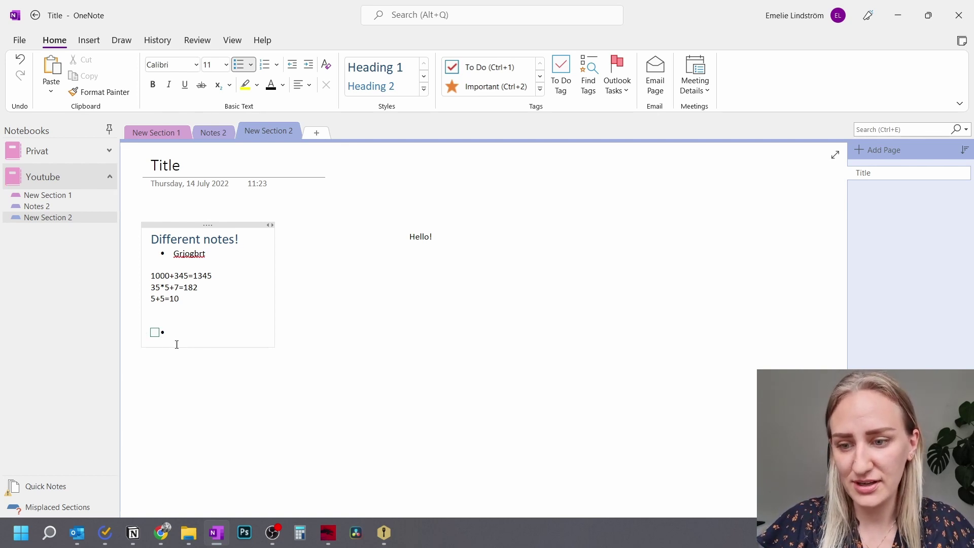
left_click(156, 332)
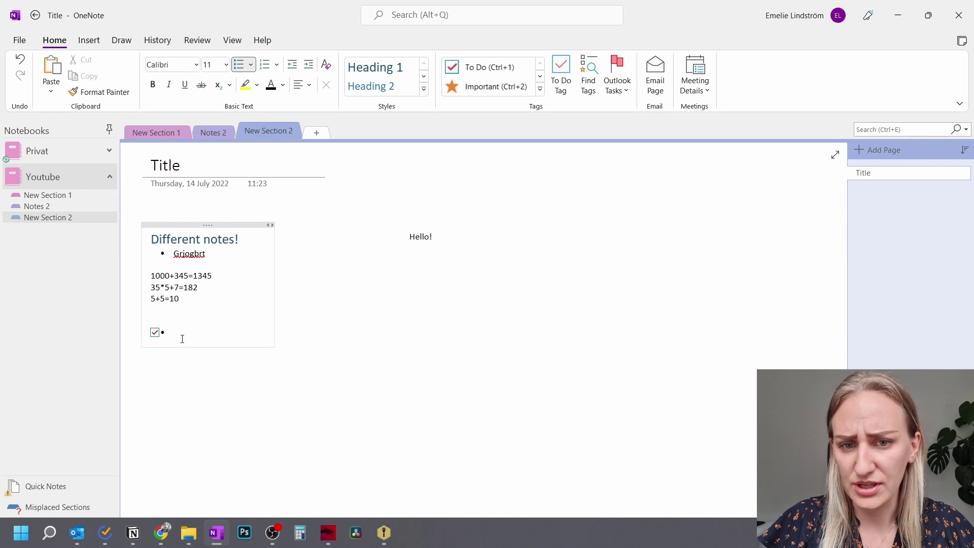
left_click(540, 89)
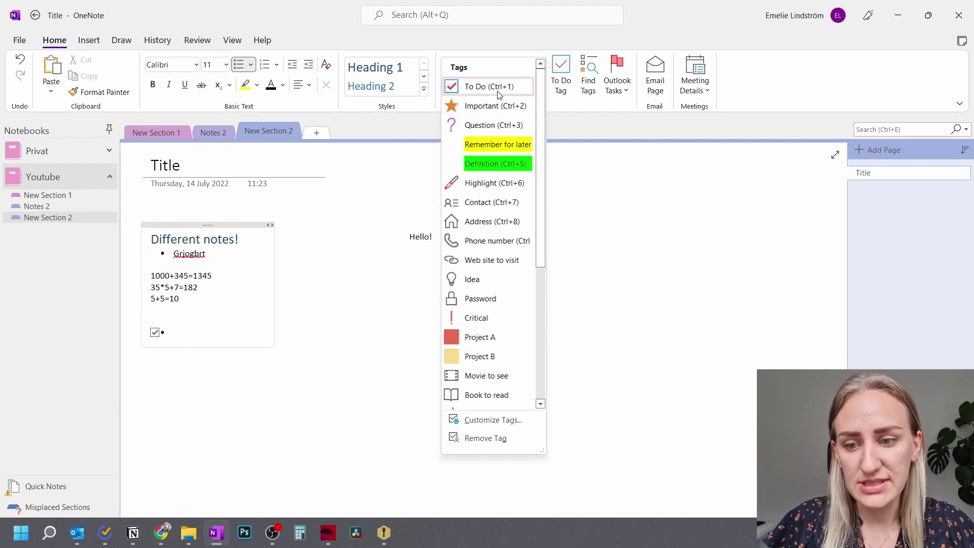
left_click(184, 335)
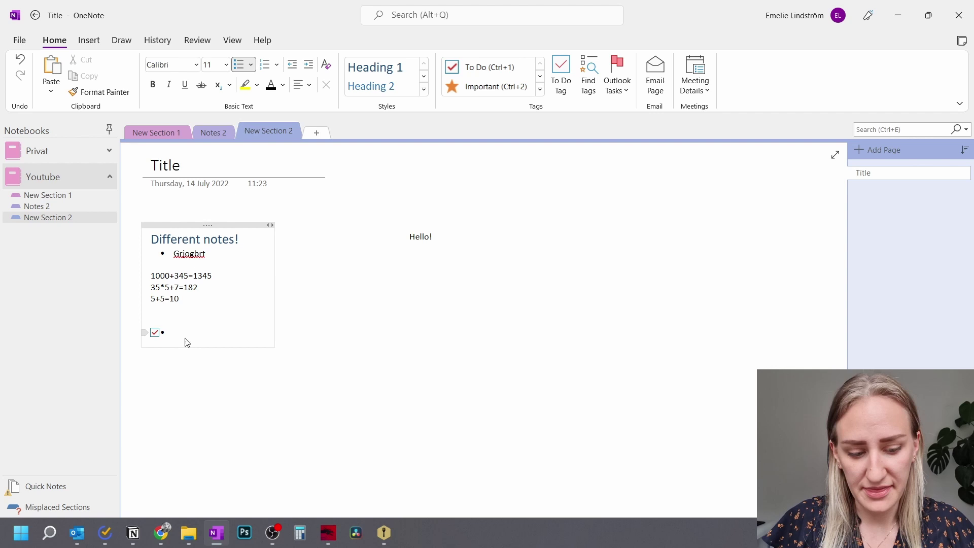
key("BackSpace")
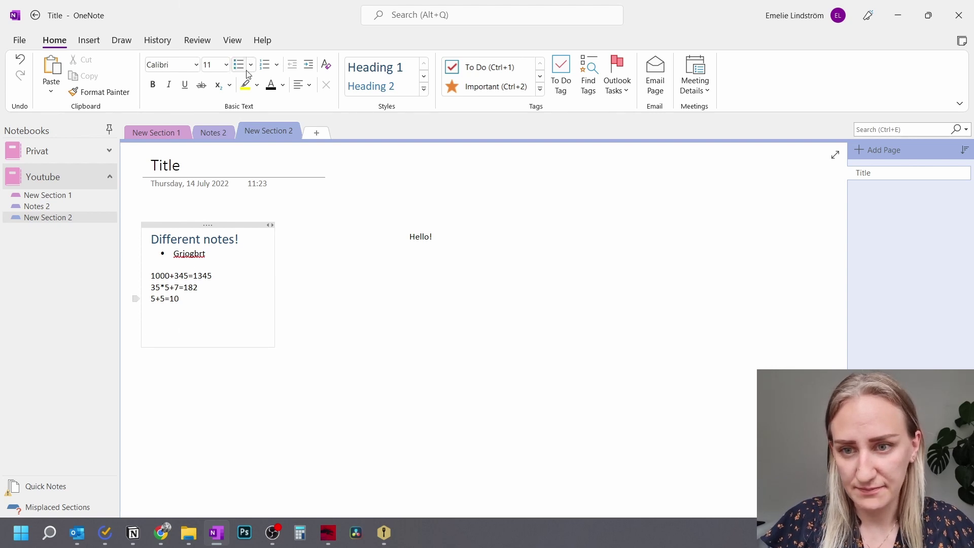
Add an 'Important point' bullet to the Different notes list.
left_click(238, 65)
type("Importan")
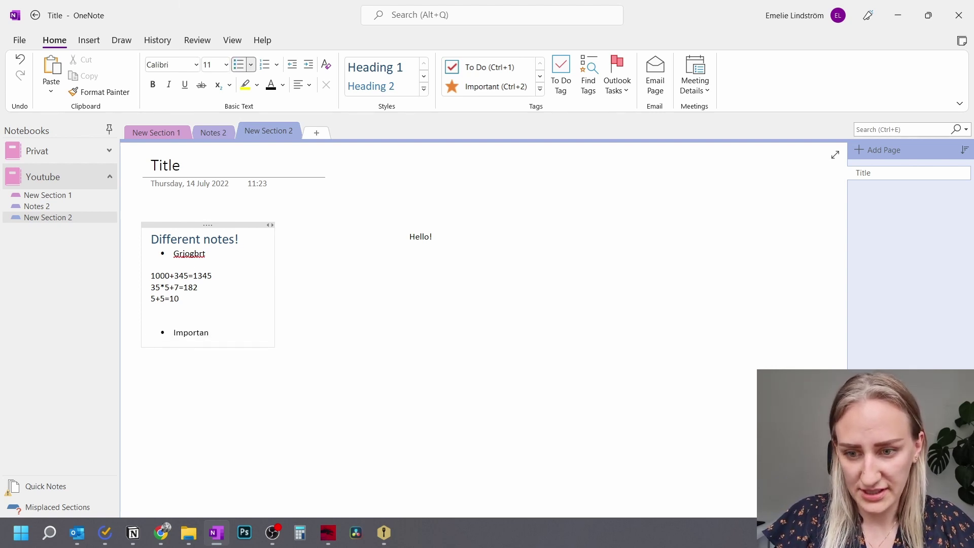
type("t tas")
key("BackSpace")
key("BackSpace")
key("BackSpace")
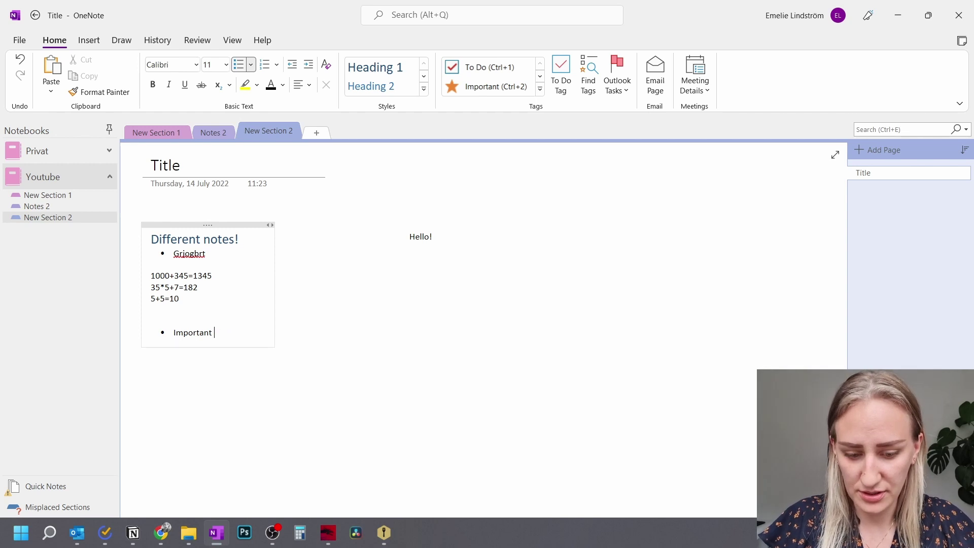
type("point")
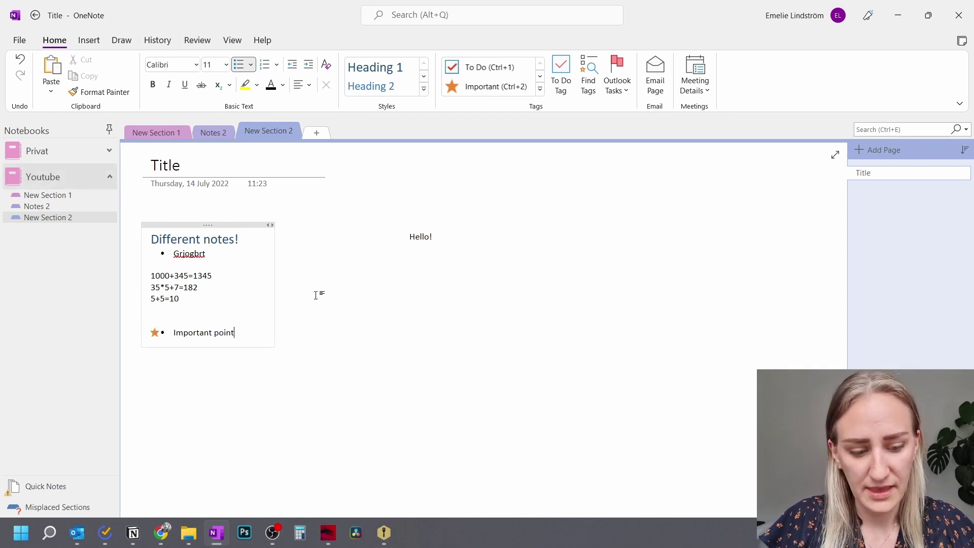
key("Return")
Add a question-tagged 'Question' bullet followed by three filler bullet lines.
left_click(541, 90)
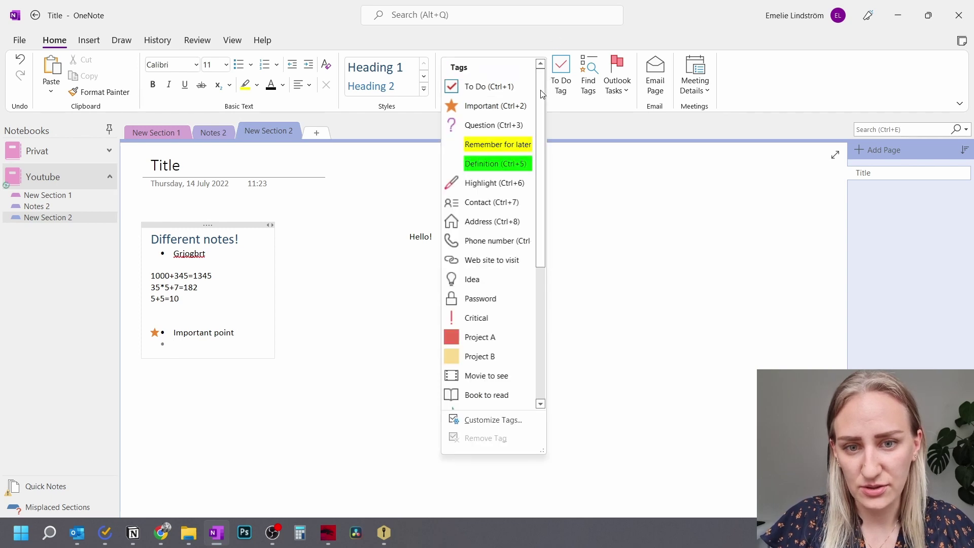
key("Escape")
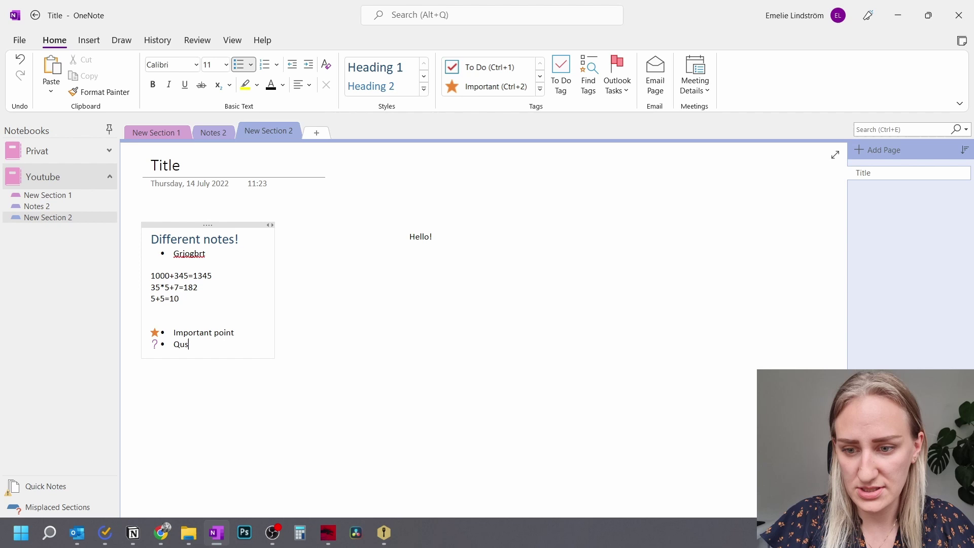
type("stion")
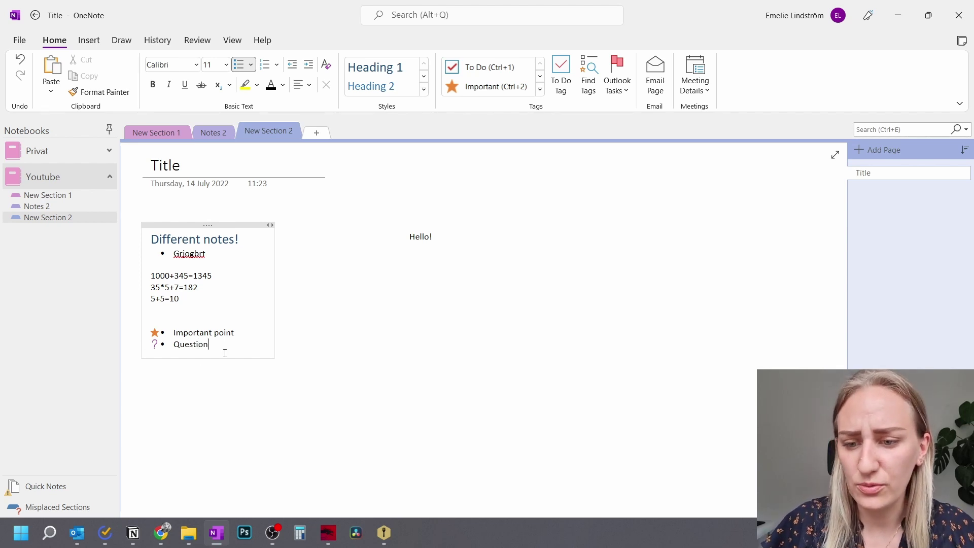
key("Return")
type("Ngbhjorenh'grnejo")
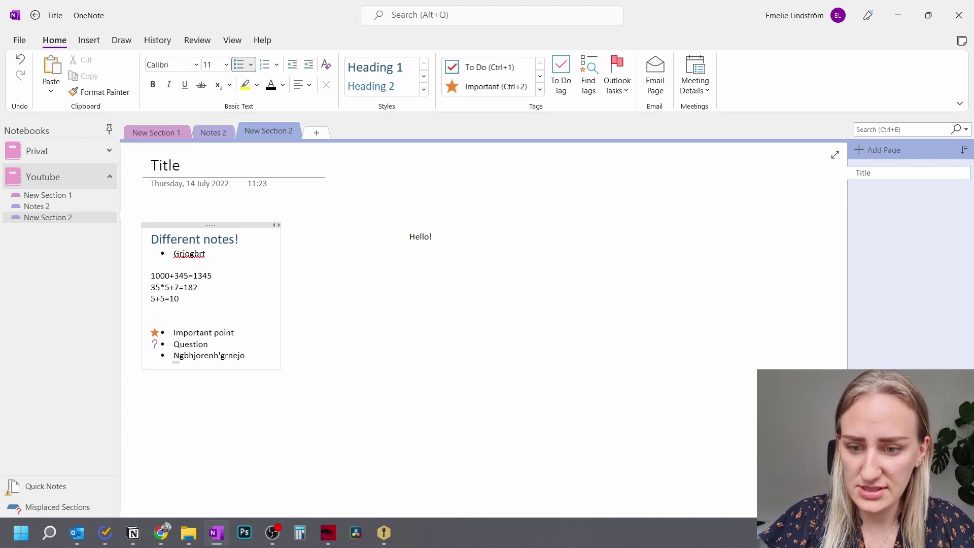
key("BackSpace")
key("Return")
type("Gtrnjogtr")
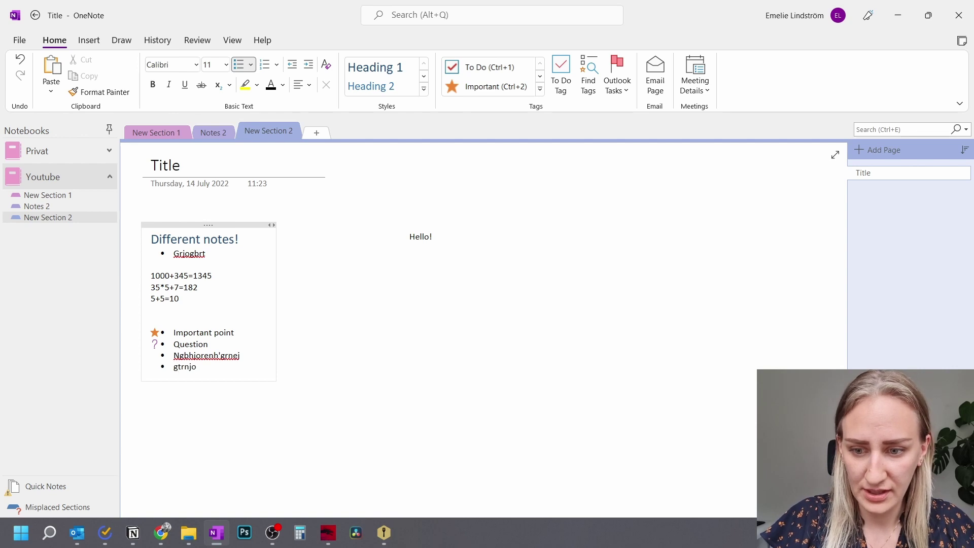
key("Return")
type("renjh")
key("Return")
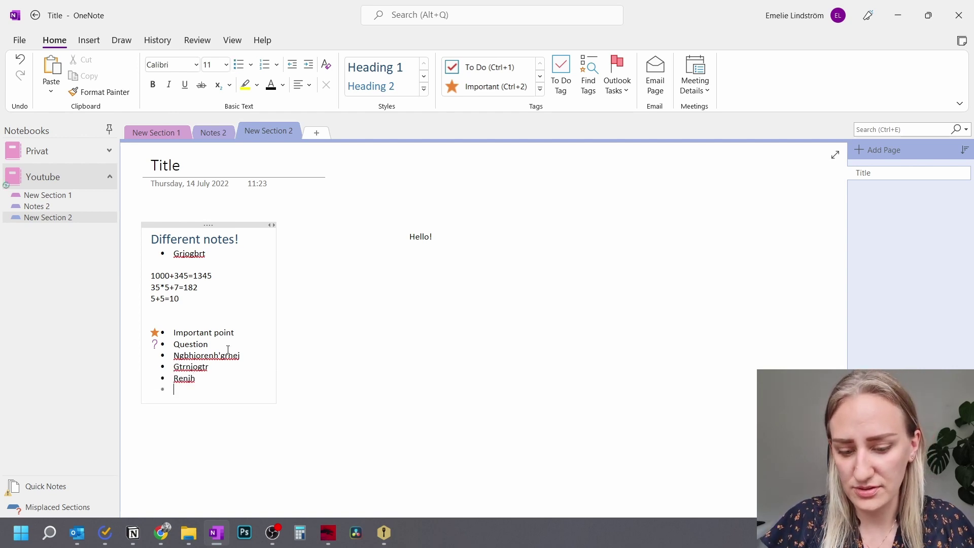
Add a 'Task' to-do line, two filler bullets and a second 'Question' line.
type("Task")
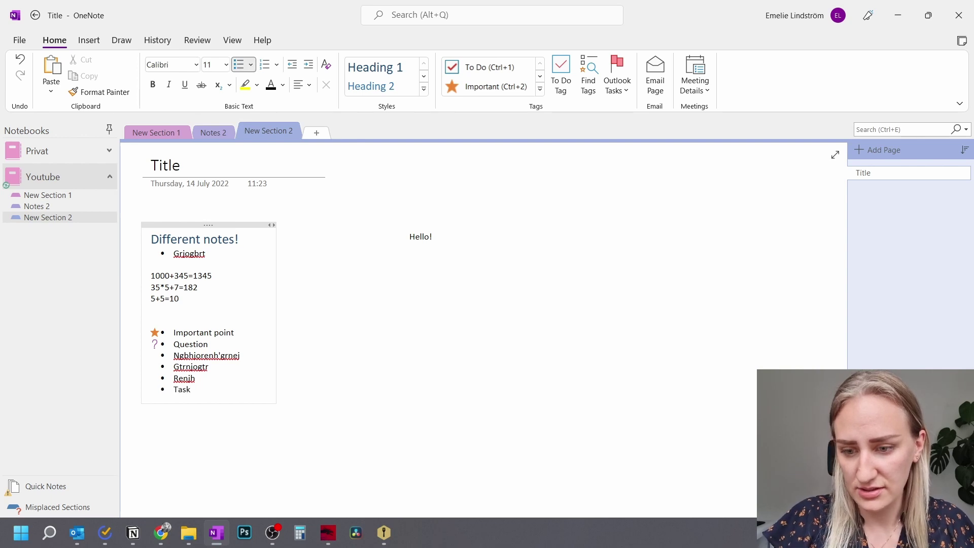
key("ctrl+1")
key("Return")
key("BackSpace")
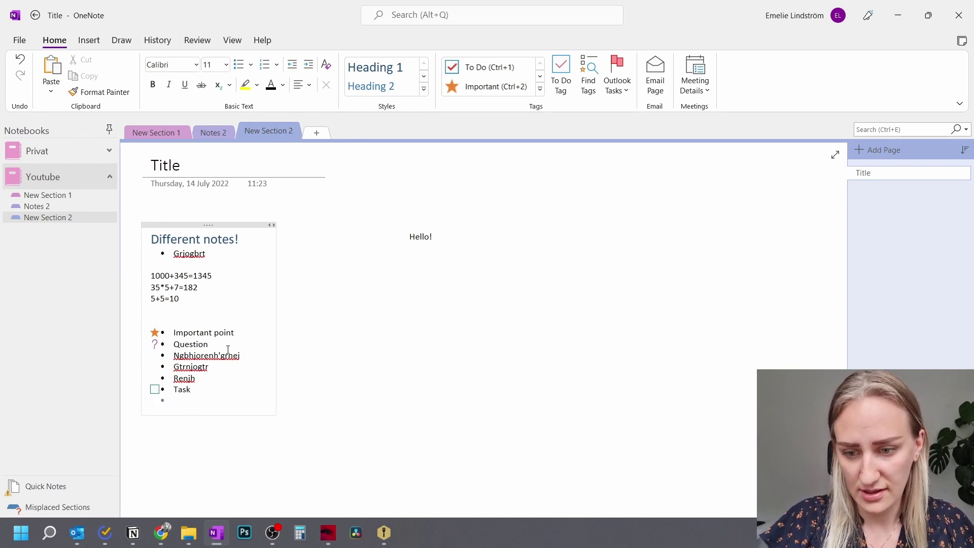
type("Nfjonerhtr")
key("Return")
type("gntj")
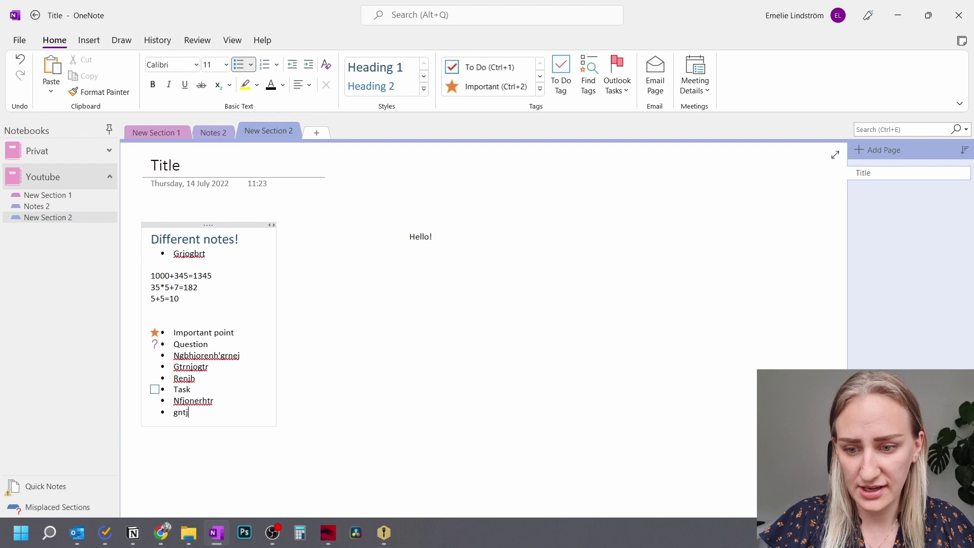
type("o")
key("Return")
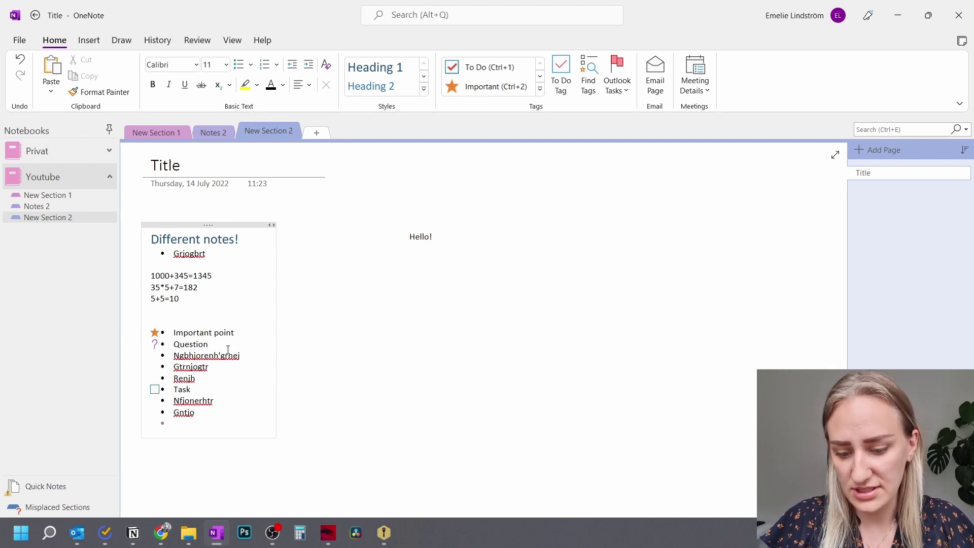
type("Question")
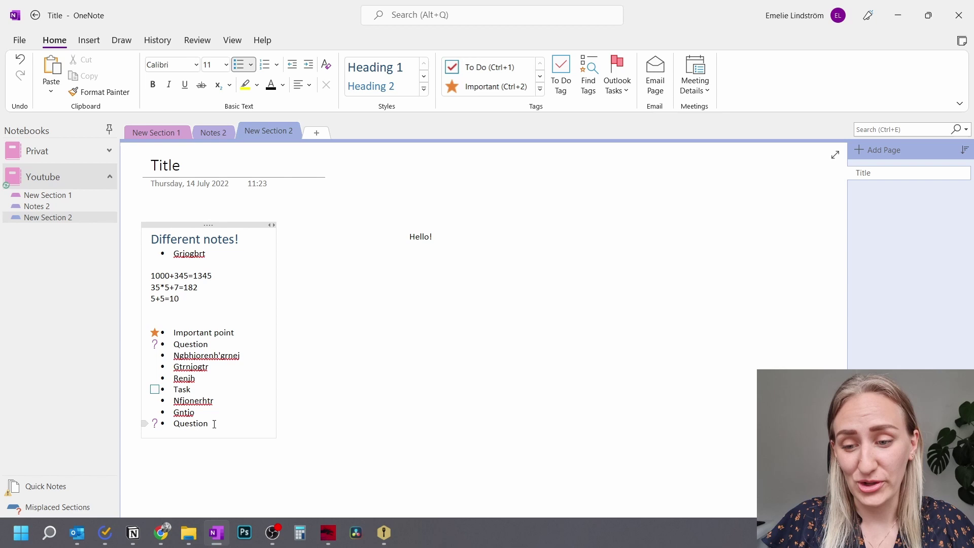
double_click(195, 390)
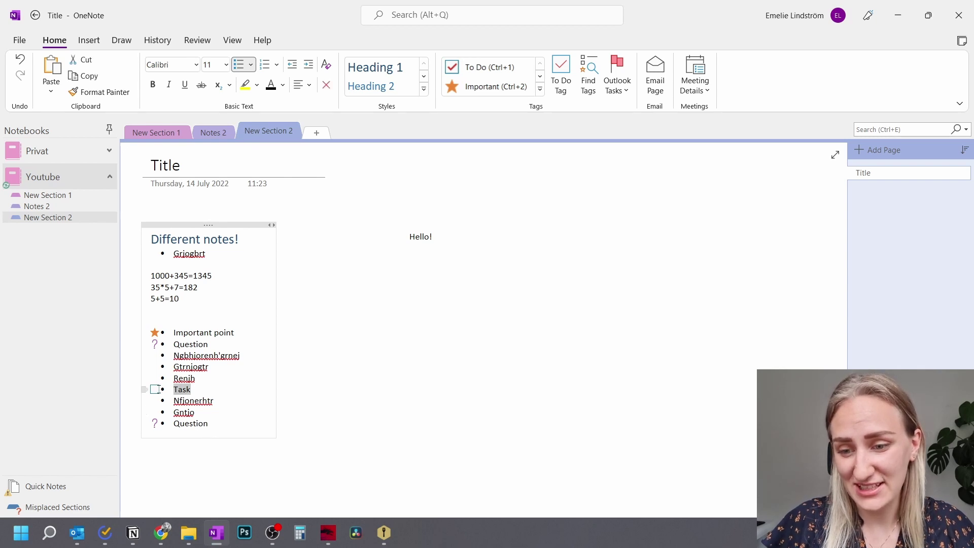
left_click(212, 397)
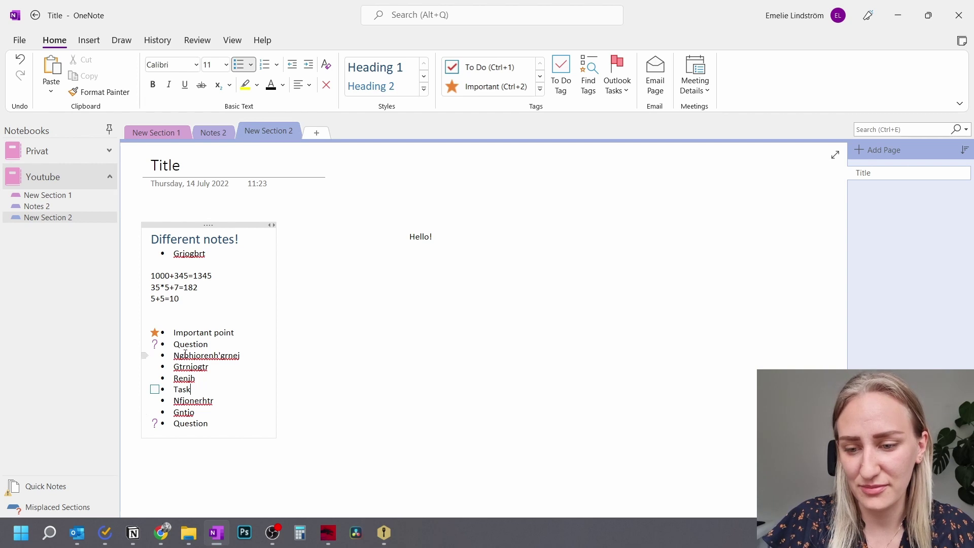
Create a new page with to-do items Task 1, Task 2 and Task 3.
key("ctrl+n")
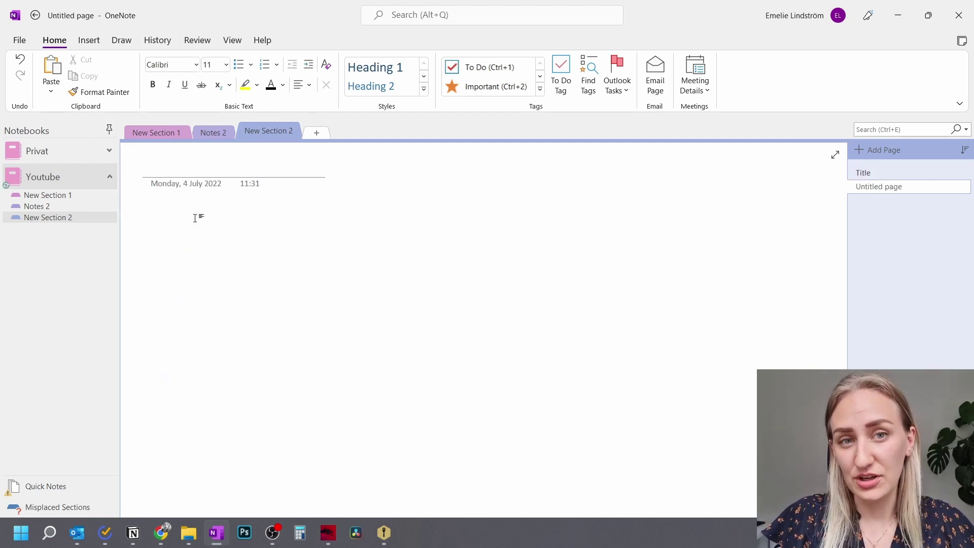
key("ctrl+1")
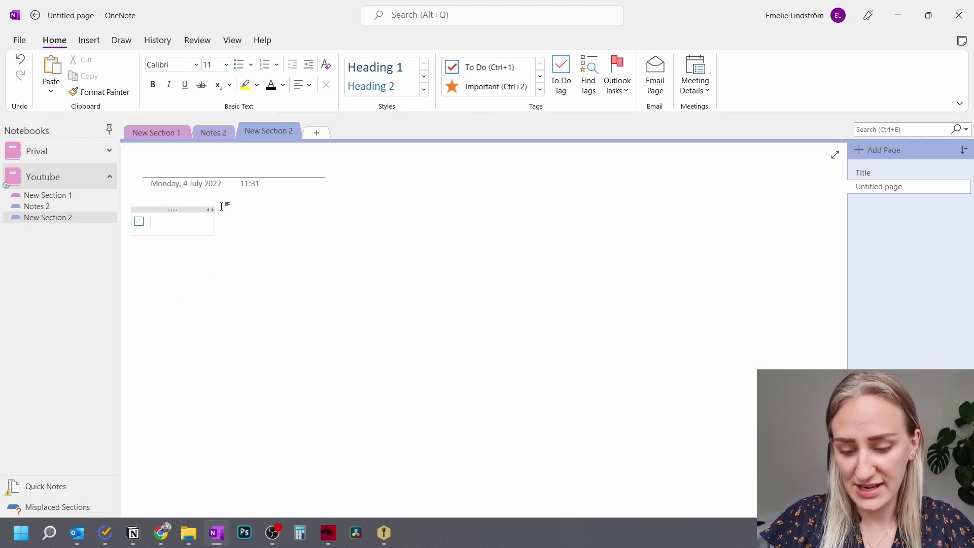
type("Task 1")
key("Return")
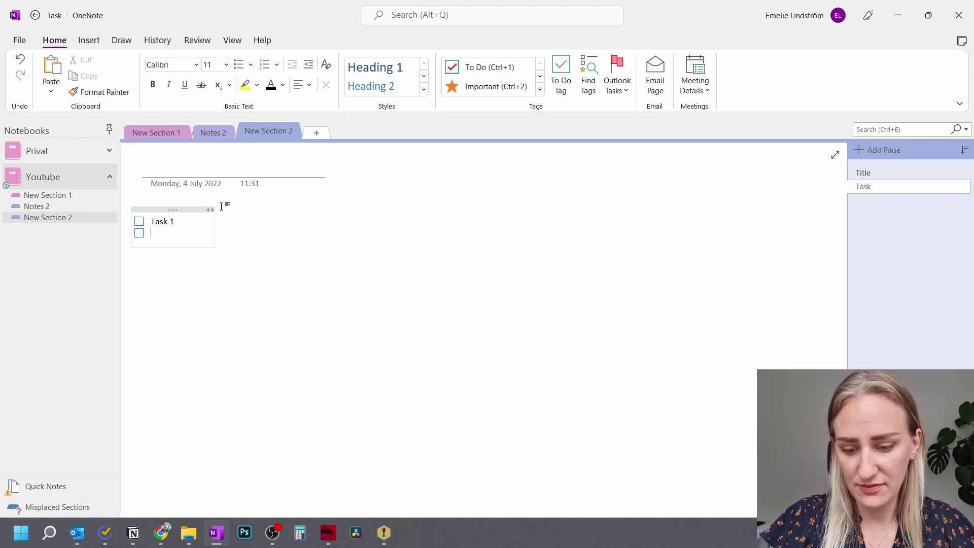
type("Task 2")
key("Return")
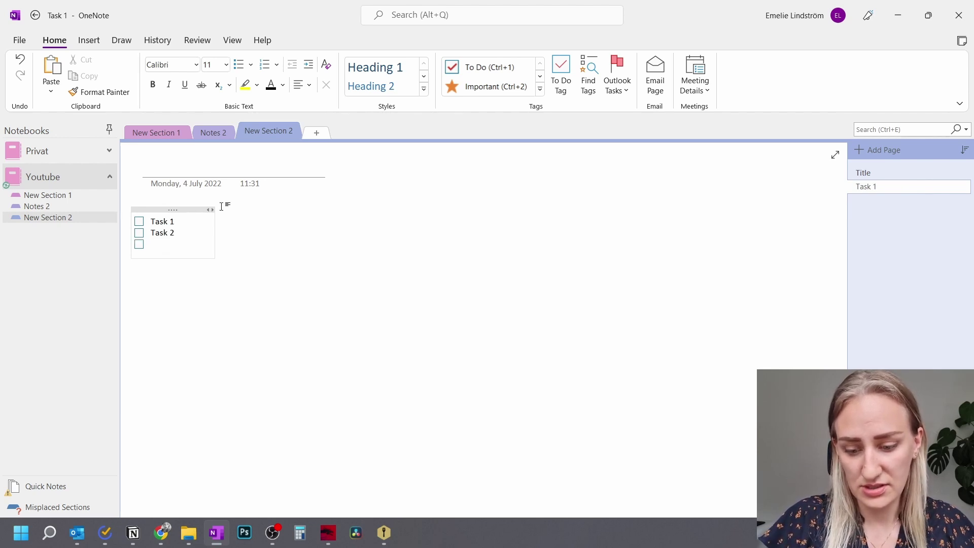
type("Task 3")
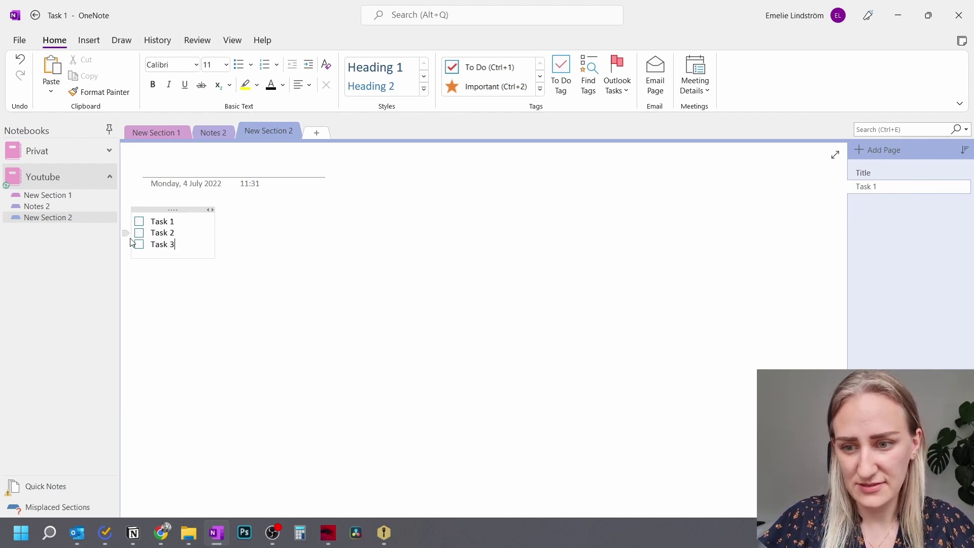
Title the page 'To do list' and drag the three tasks into separate notes.
left_click_drag(126, 244, 531, 211)
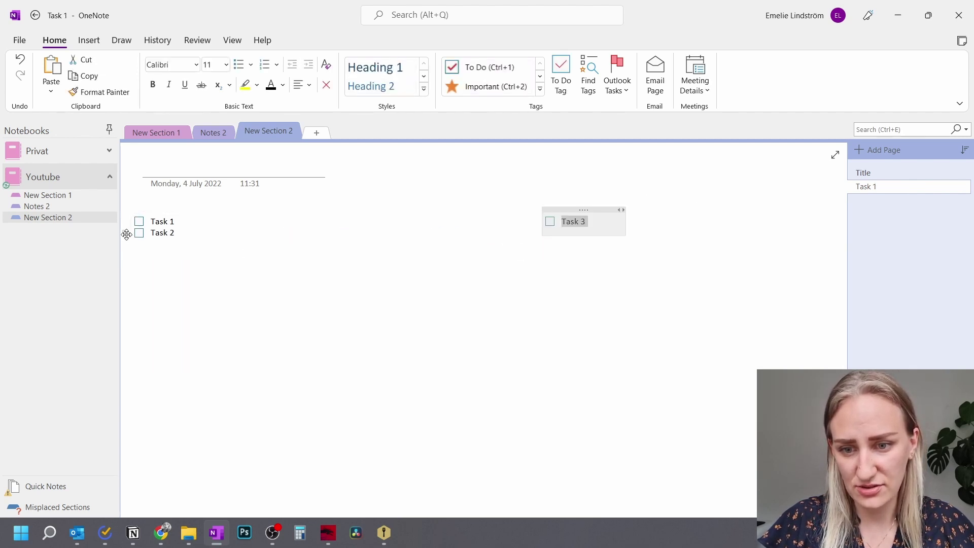
left_click_drag(126, 234, 416, 330)
type("To do list")
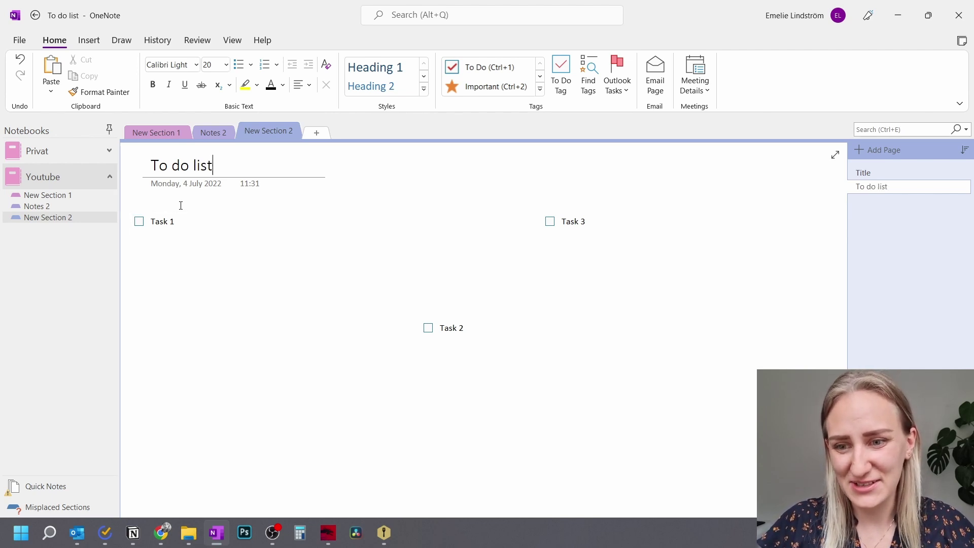
left_click_drag(177, 209, 226, 221)
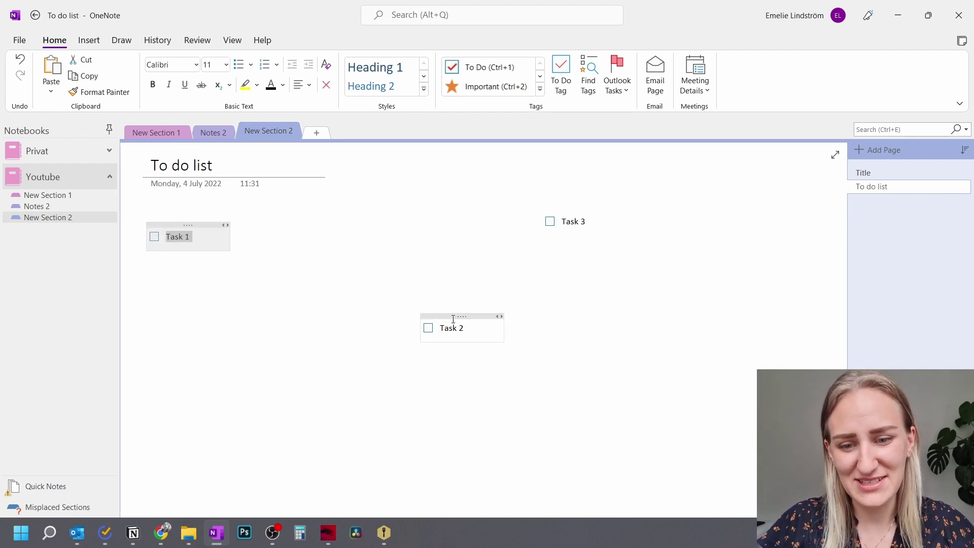
left_click_drag(454, 315, 363, 249)
left_click(477, 251)
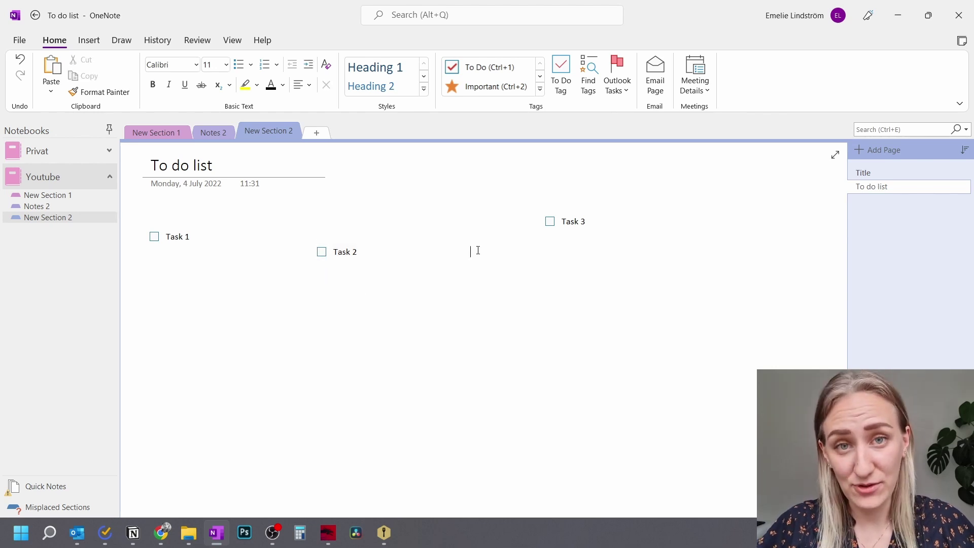
Flag Task 2 and Task 3 as Outlook tasks due Today, then switch to Outlook.
left_click(386, 252)
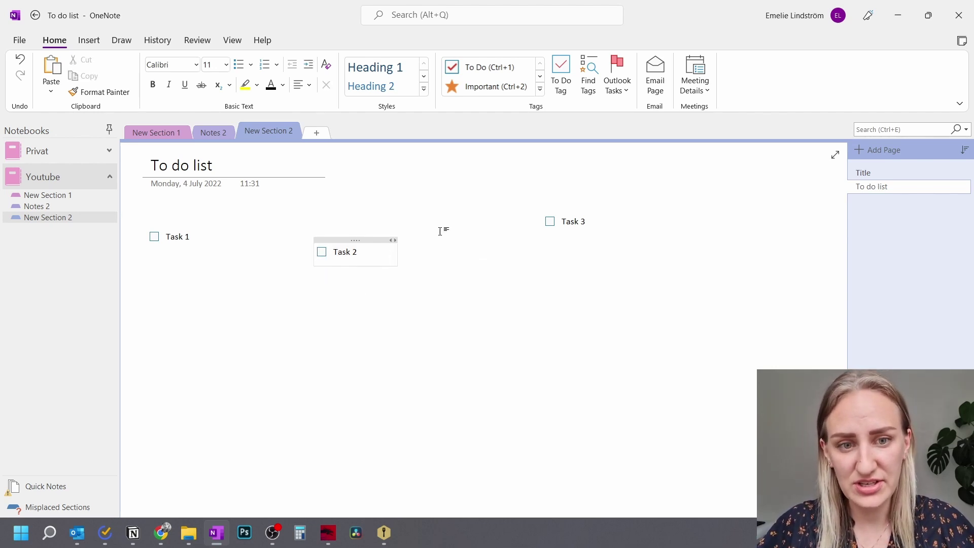
left_click(626, 90)
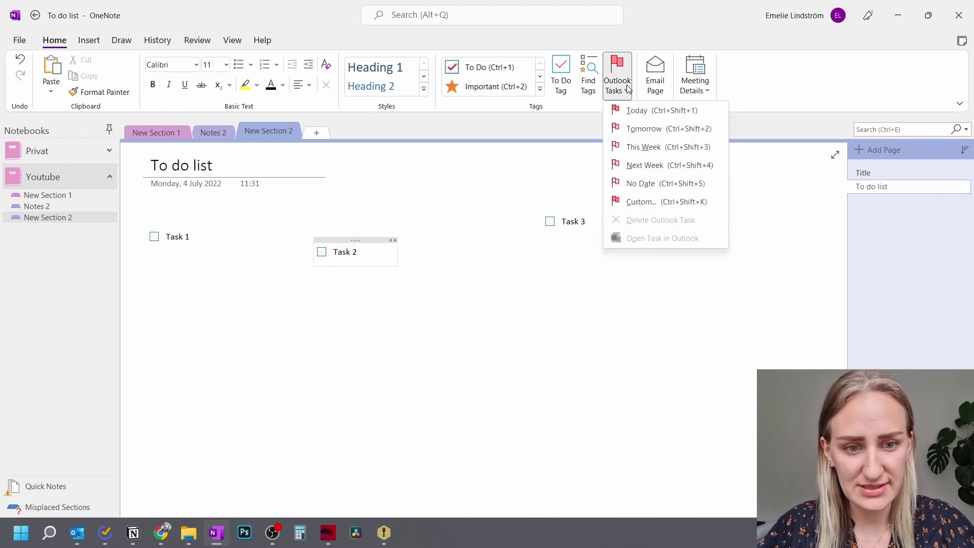
left_click(658, 111)
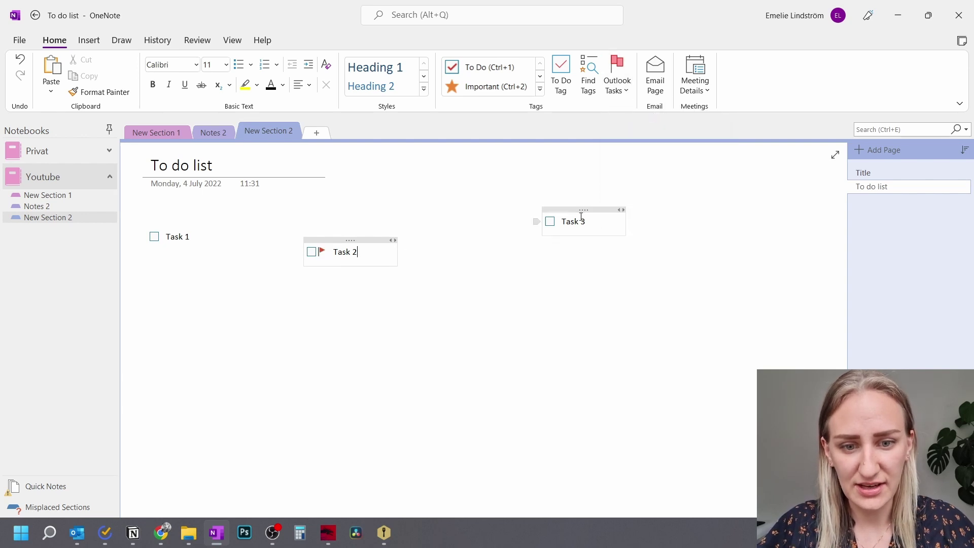
left_click(579, 221)
left_click(627, 89)
left_click(660, 109)
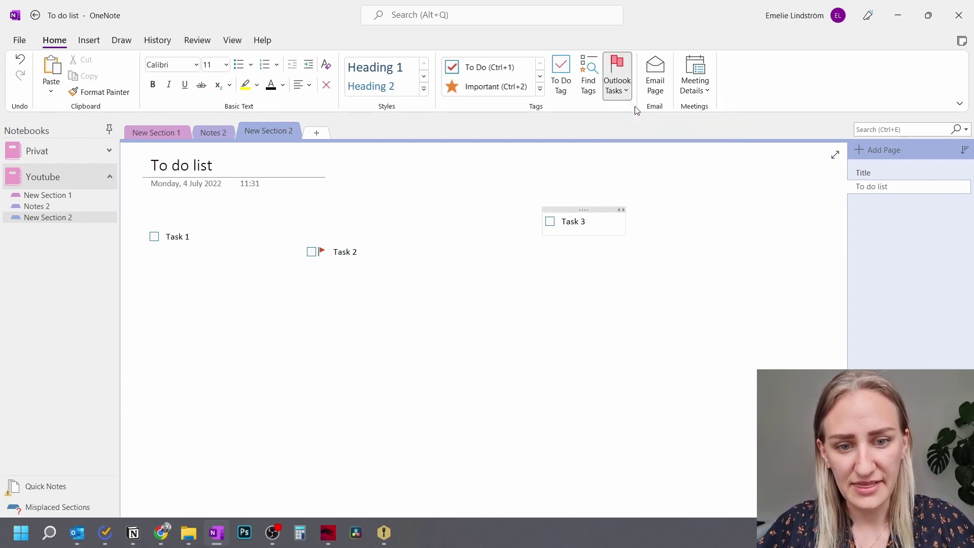
left_click(425, 269)
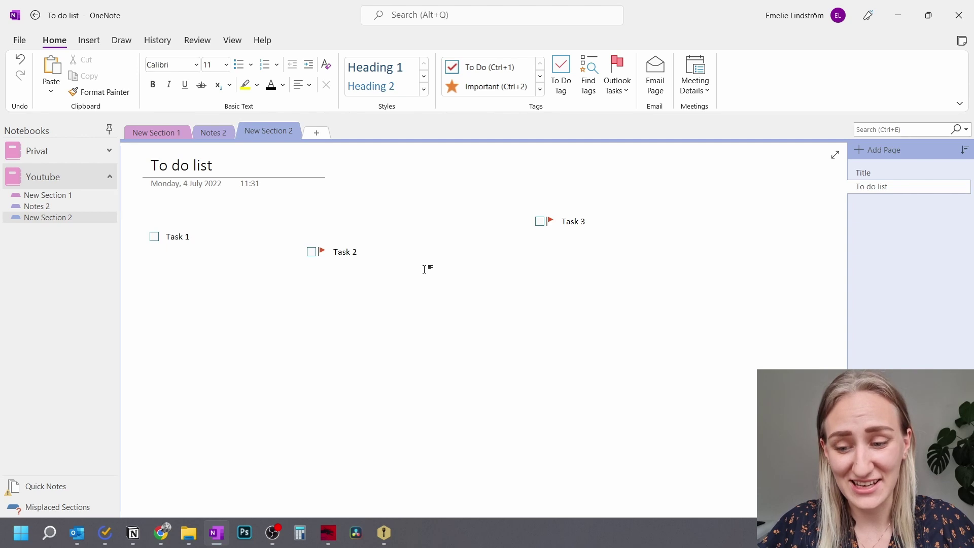
left_click(77, 531)
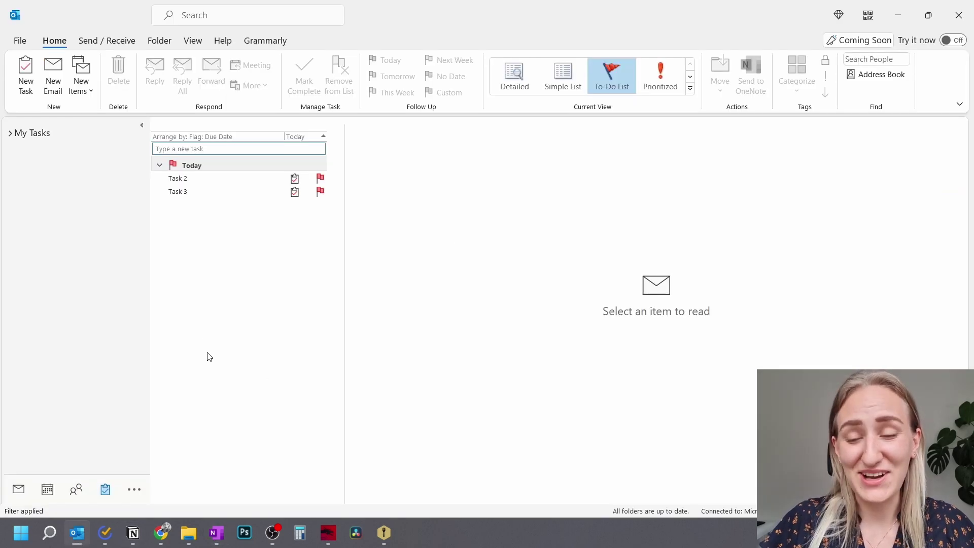
mouse_move(107, 488)
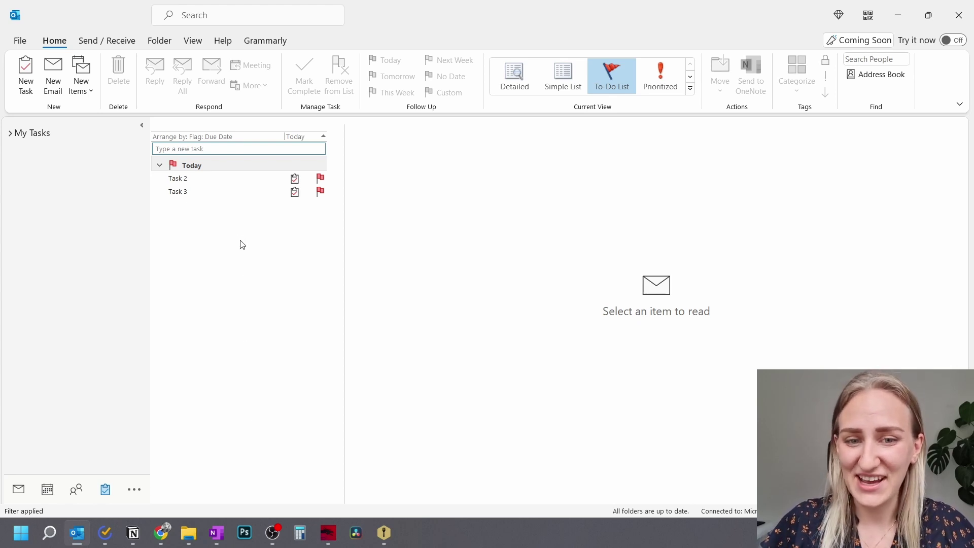
Return to the OneNote To do list page and line Task 1 up level with Task 2.
left_click(216, 533)
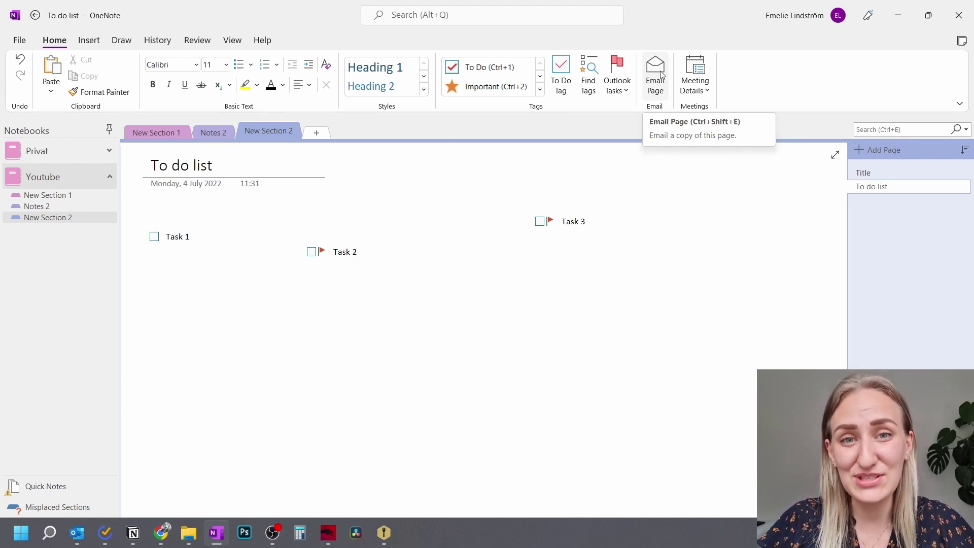
key("ctrl+z")
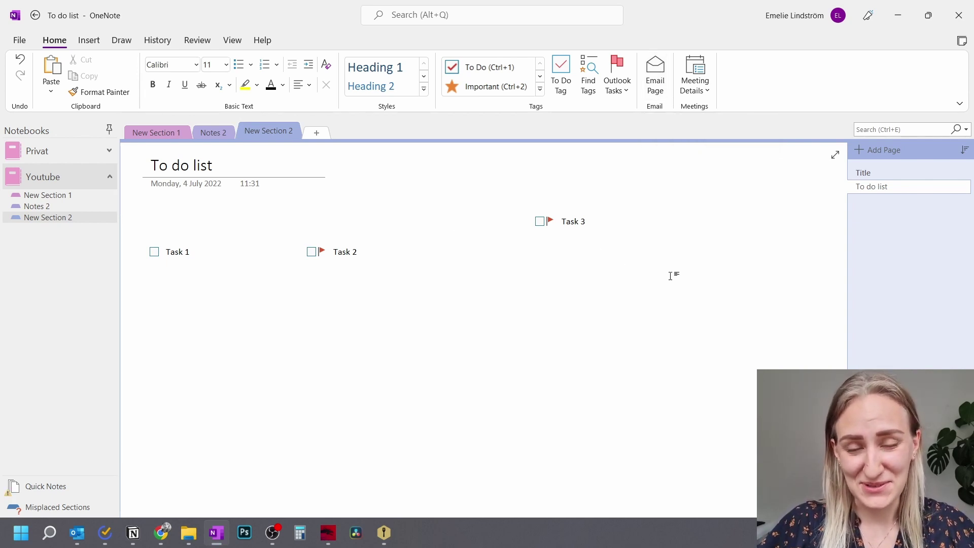
left_click(89, 41)
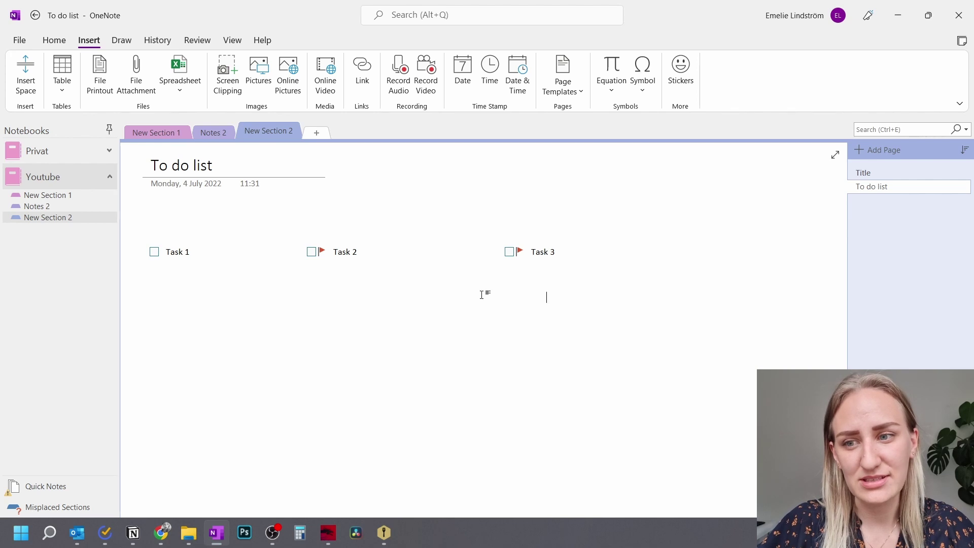
Insert a 1x1 'Headline' table shaded pale purple and place it above Task 1.
left_click(63, 96)
left_click(59, 127)
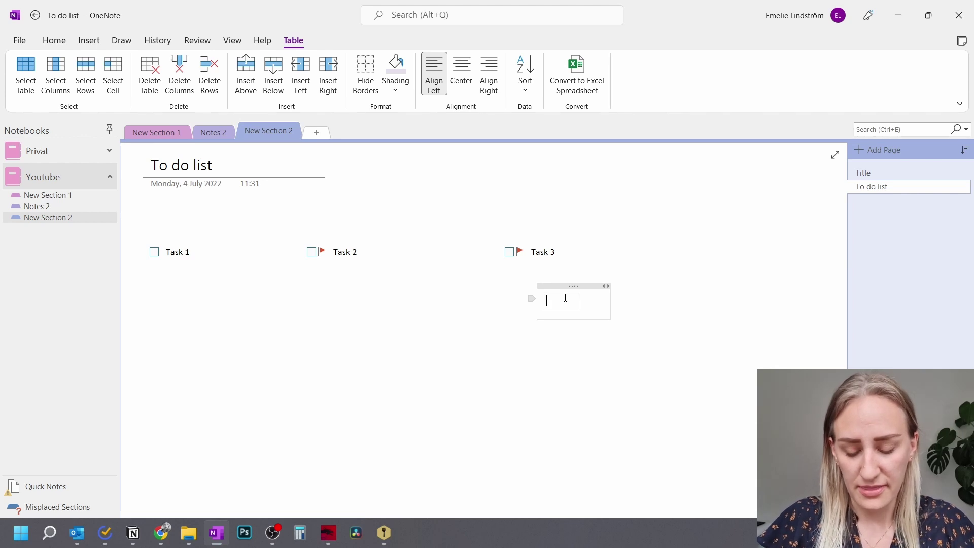
type("Headline")
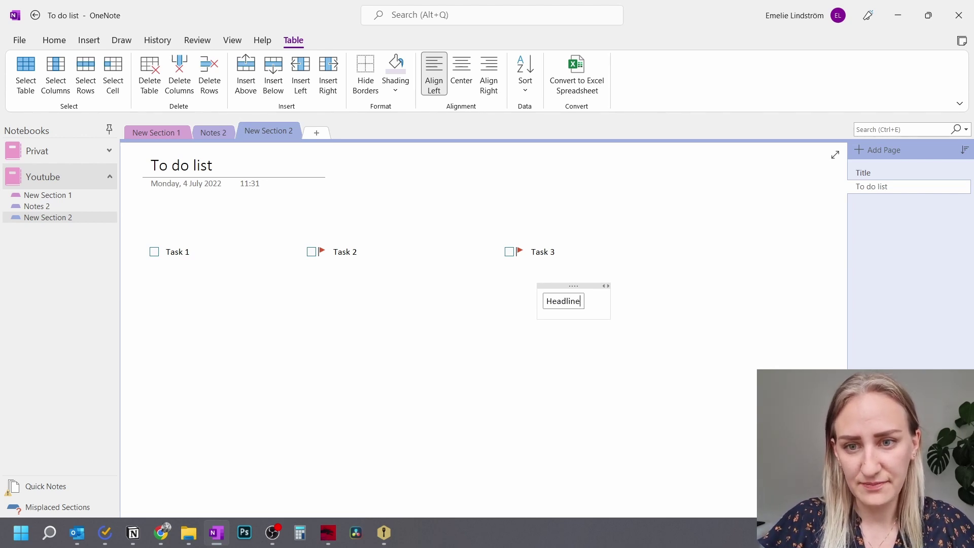
left_click(406, 91)
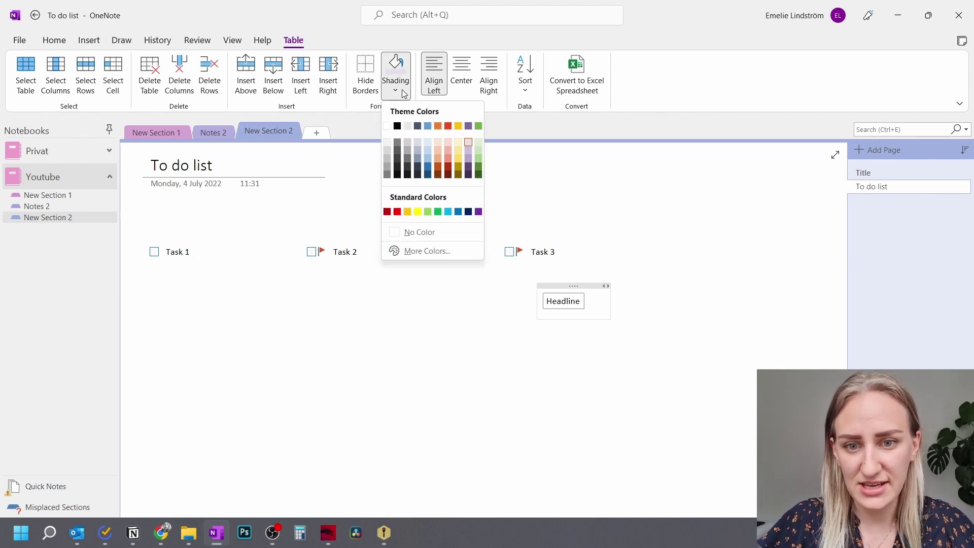
left_click(472, 131)
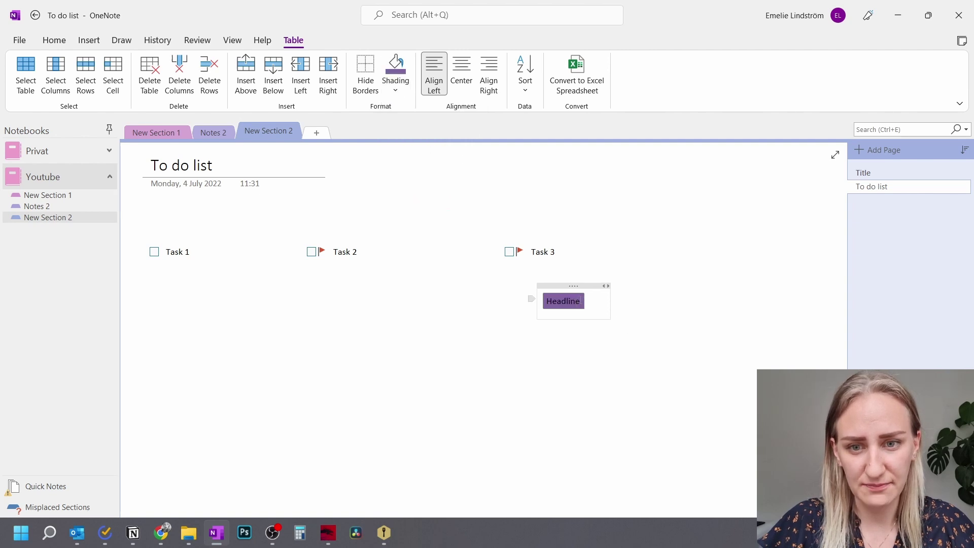
left_click_drag(517, 306, 571, 317)
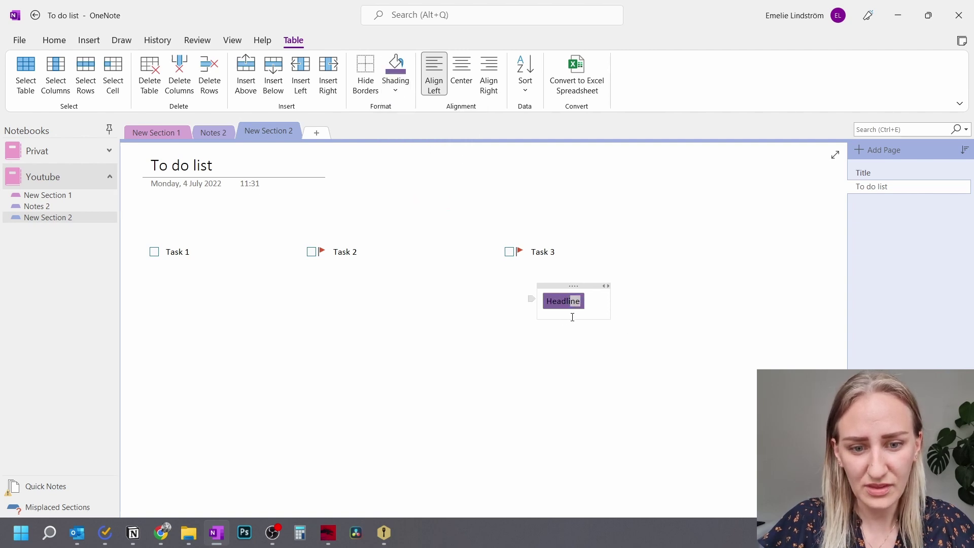
left_click(408, 90)
left_click(468, 161)
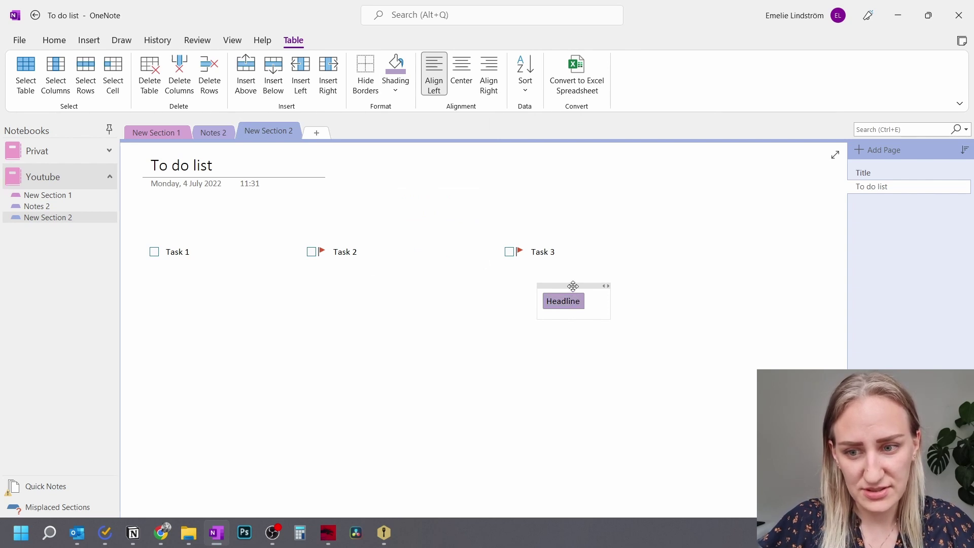
left_click_drag(573, 285, 179, 211)
mouse_move(143, 250)
left_mouse_down()
mouse_move(146, 241)
mouse_move(150, 253)
left_mouse_up()
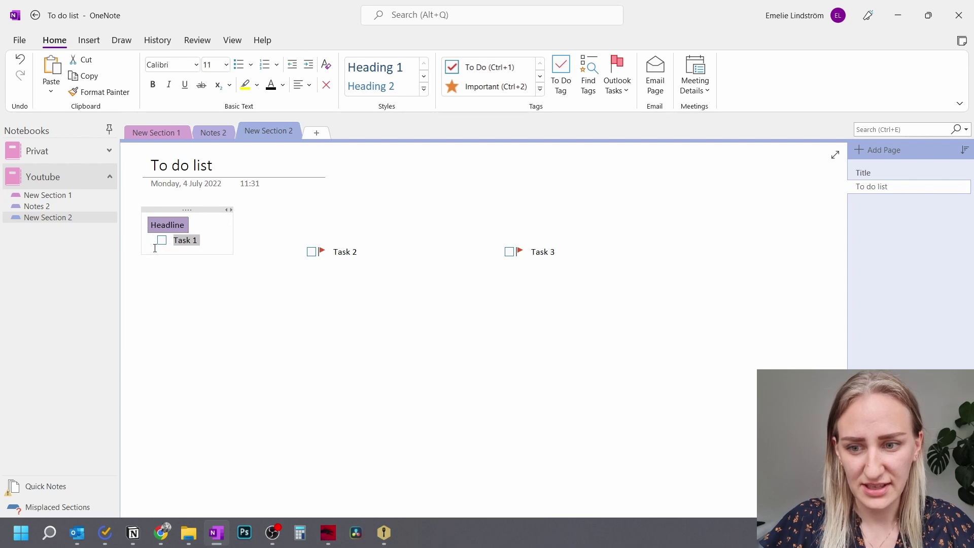
Rename the Headline cell to 'Must do' and add a yellow 'Should do' header above Task 2.
left_click(180, 227)
double_click(181, 226)
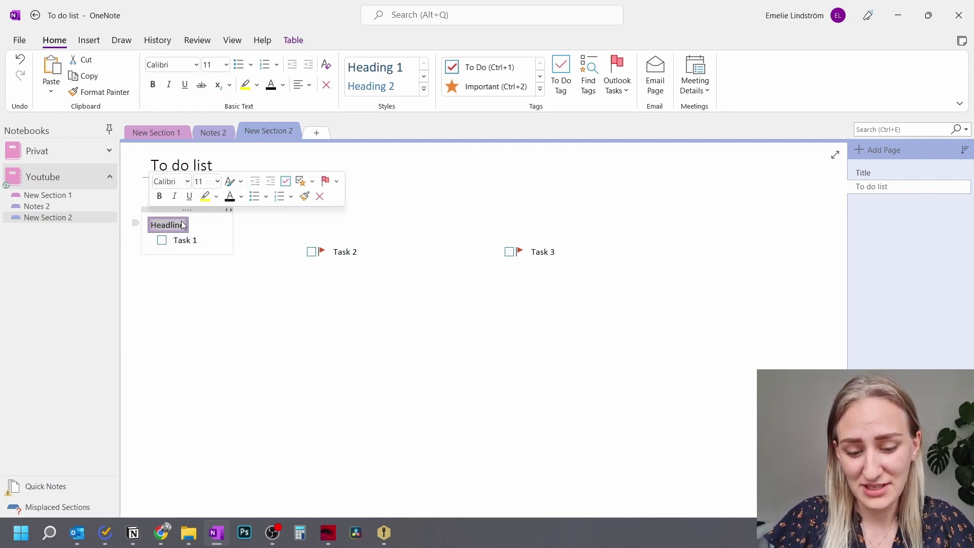
type("Must do")
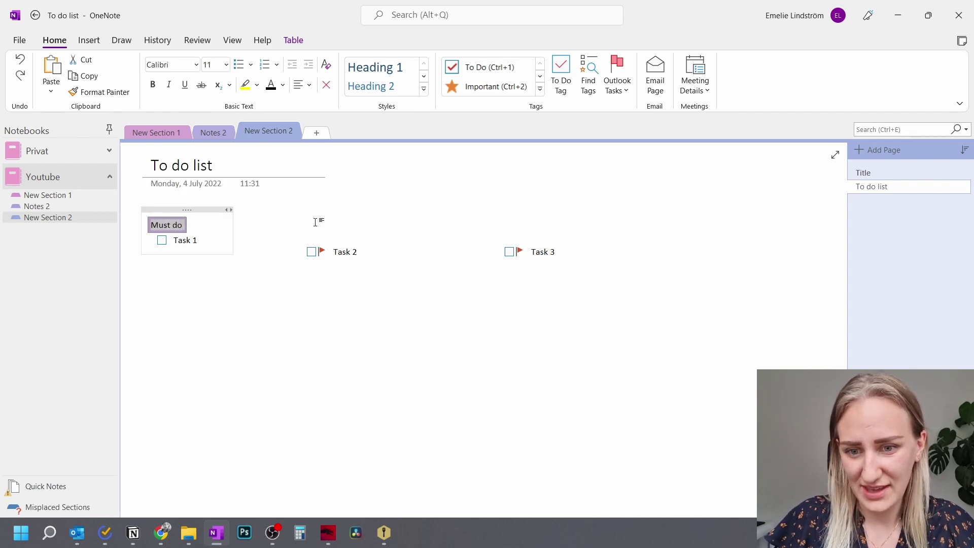
left_click(329, 251)
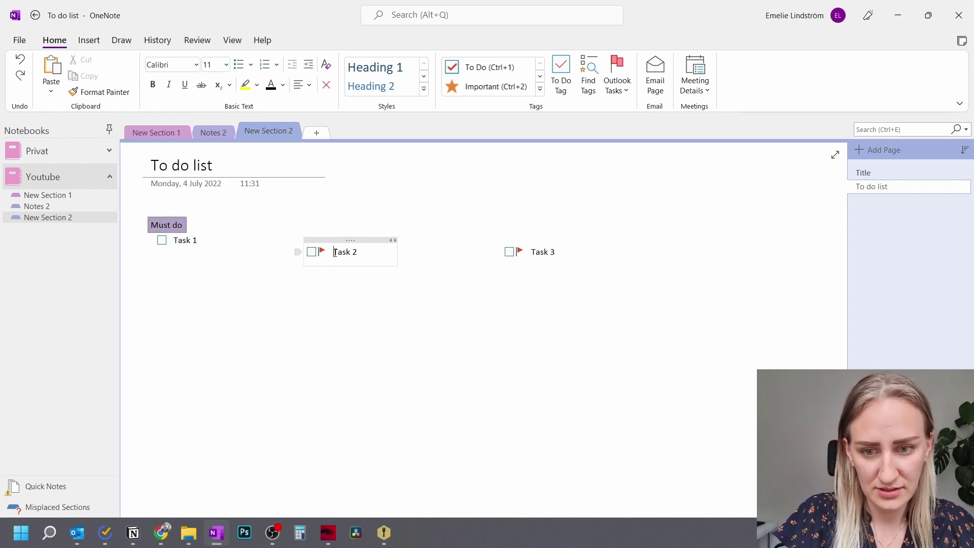
type("Should do")
left_click(396, 90)
left_click(430, 211)
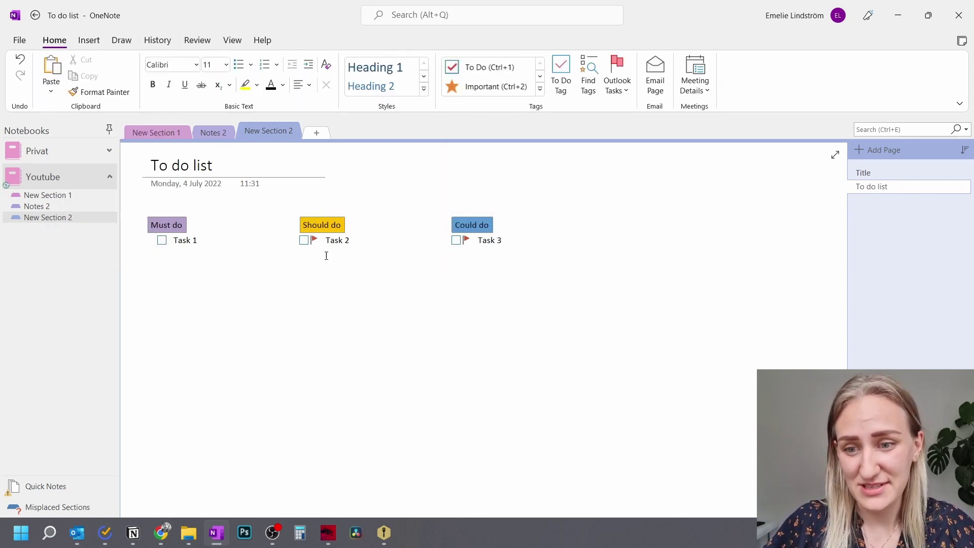
Start a new Task 4 line under Task 1.
left_click(202, 243)
key("Return")
type("Task 4")
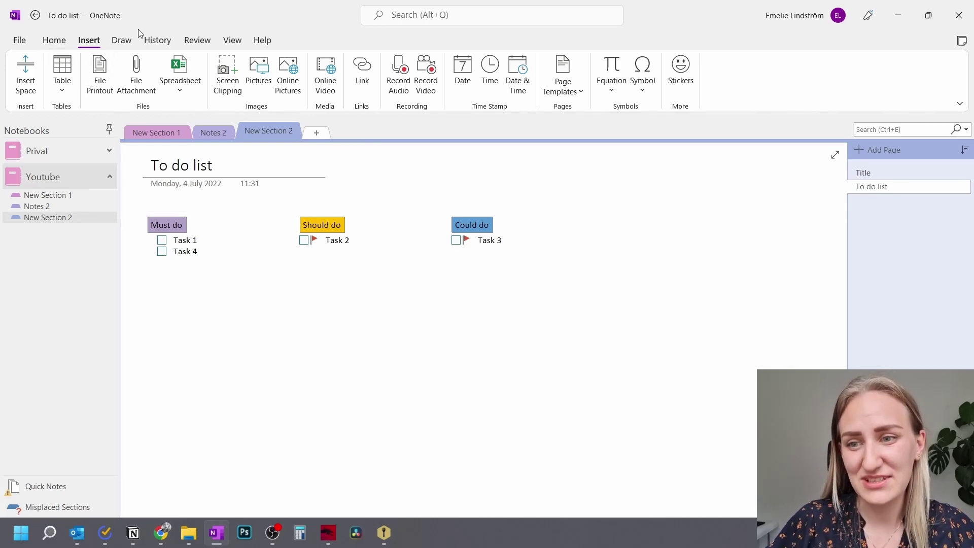
Insert 1.5C-business-playbook-1.0_digital-spread.pdf as a file printout on the page.
left_click(98, 74)
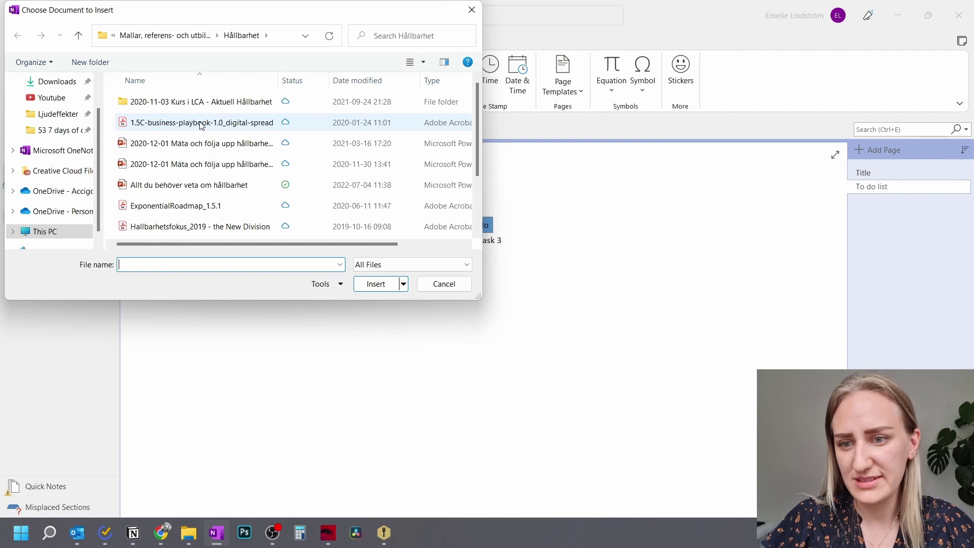
double_click(201, 123)
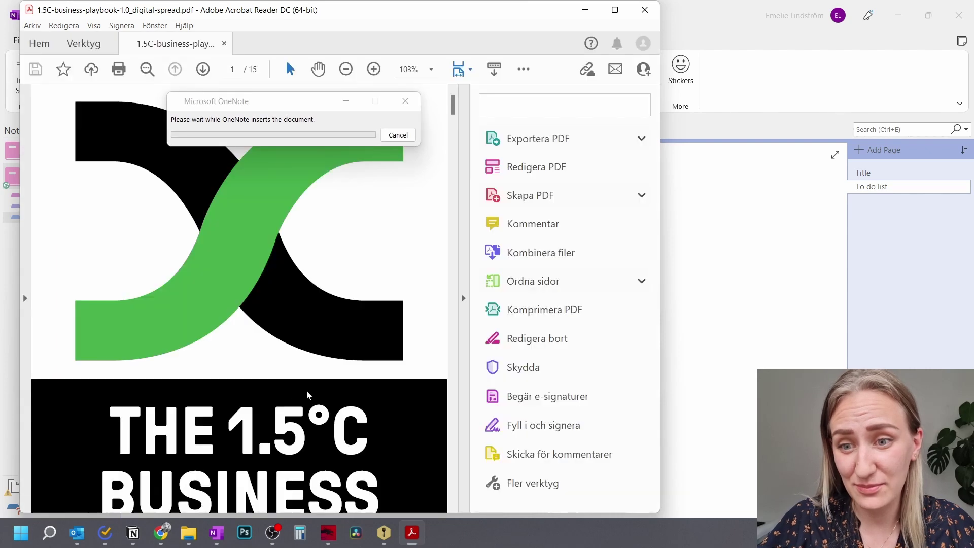
scroll(472, 252, "down", 6)
scroll(470, 234, "up", 10)
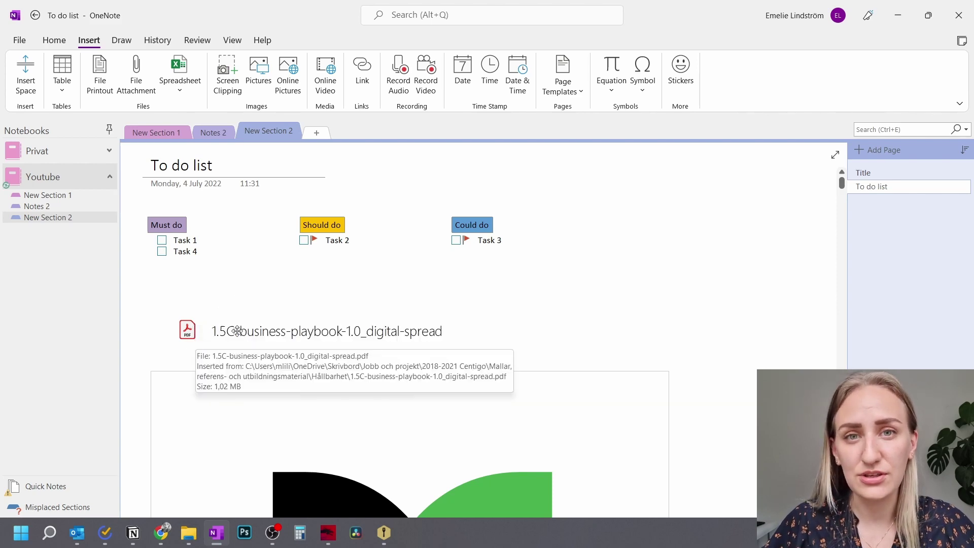
Type a 'Notes' note beside the CARBON LAW printout page.
scroll(730, 257, "down", 5)
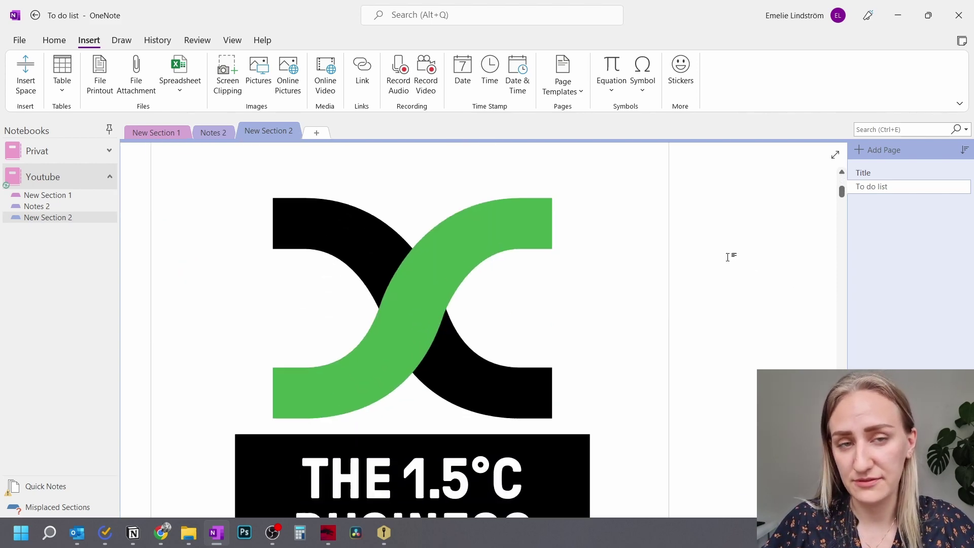
scroll(710, 276, "down", 5)
scroll(711, 275, "down", 15)
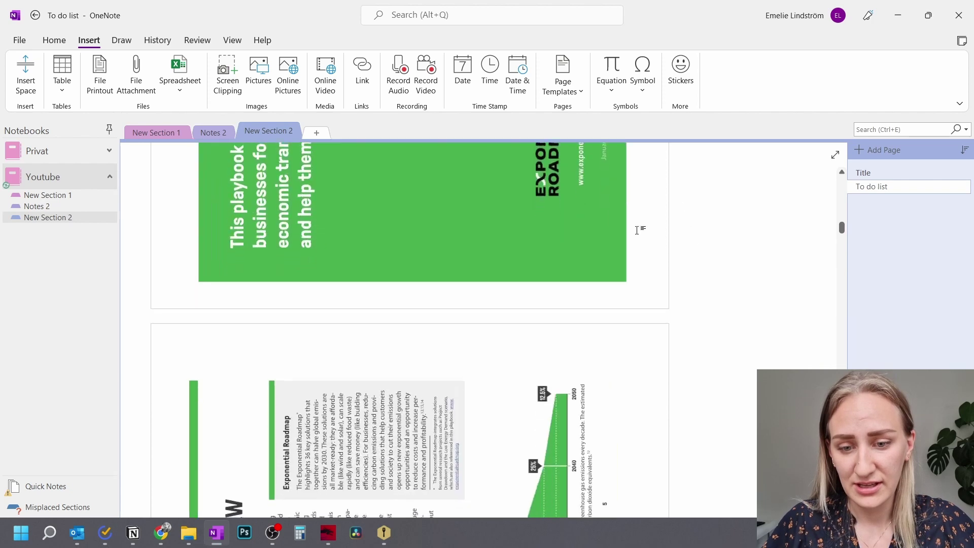
scroll(659, 286, "up", 10)
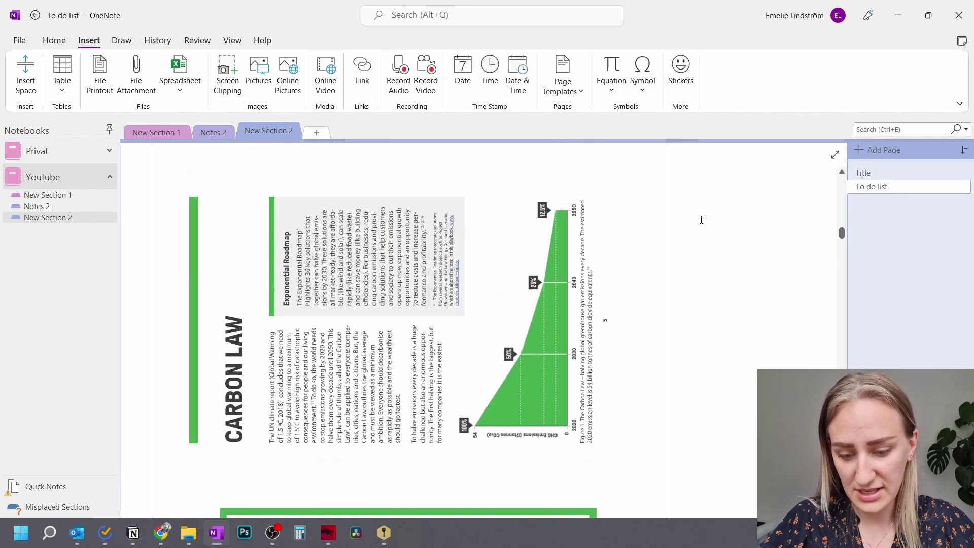
left_click(700, 220)
type("Notes")
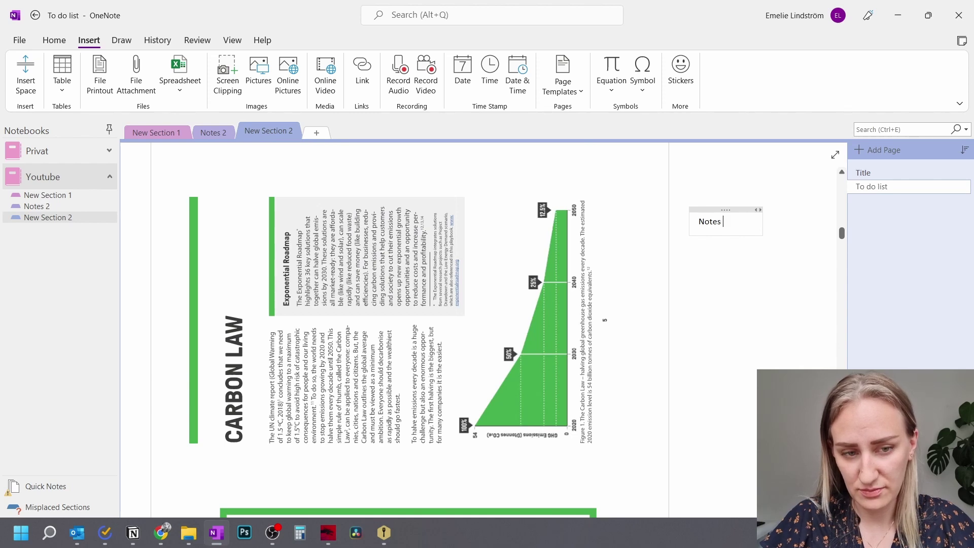
type("right")
Select the logo printout page image and make it narrower.
scroll(707, 218, "up", 10)
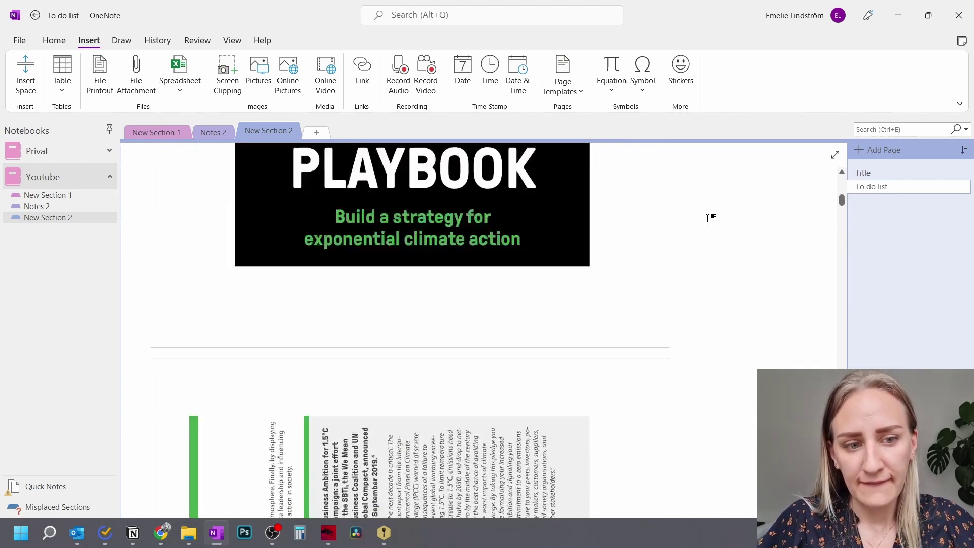
scroll(708, 218, "up", 5)
scroll(604, 307, "down", 3)
left_click(582, 339)
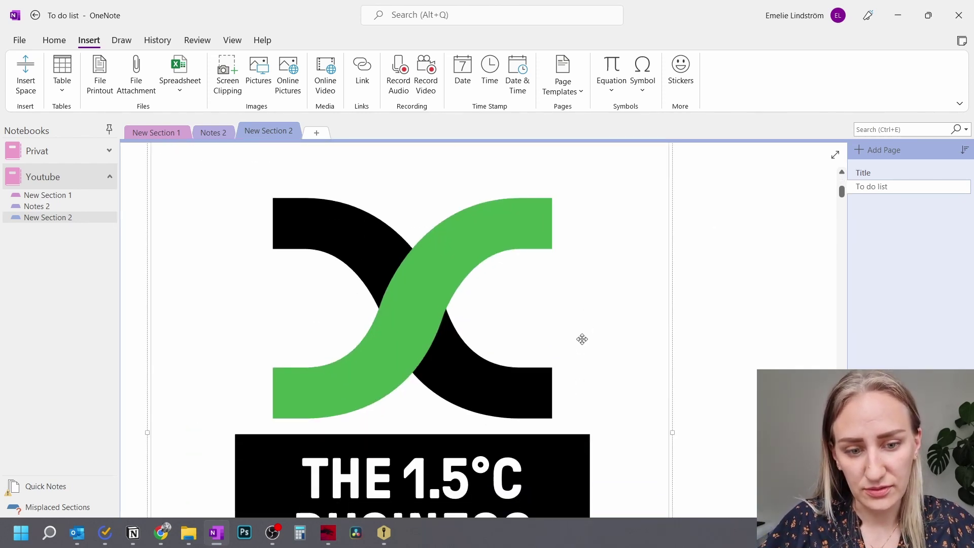
key("ctrl+z")
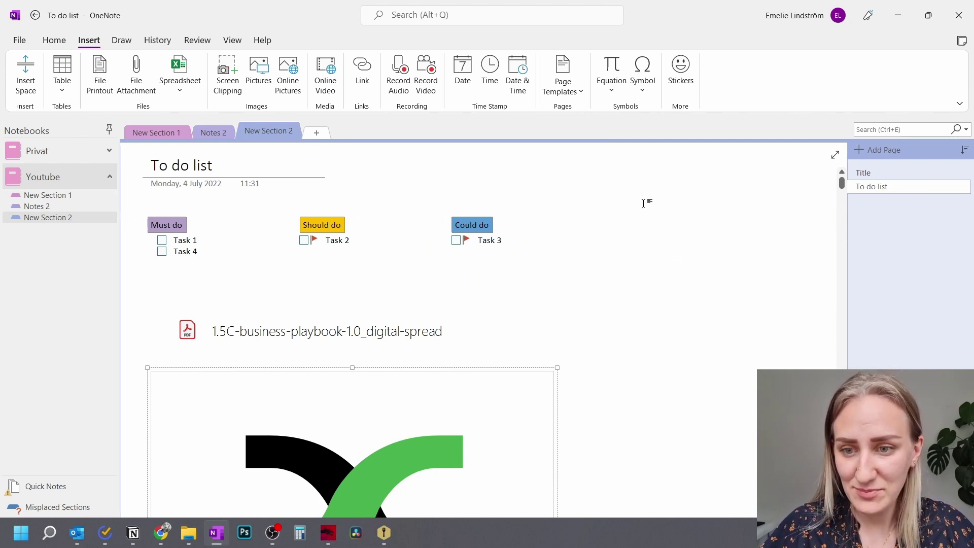
Add a new page and apply the Business > Project Overview page template.
left_click(903, 148)
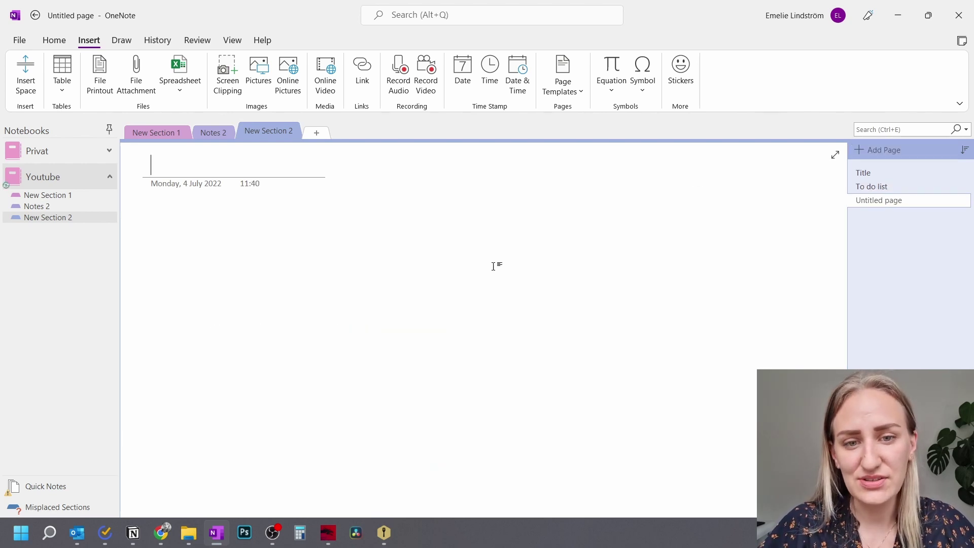
left_click(581, 90)
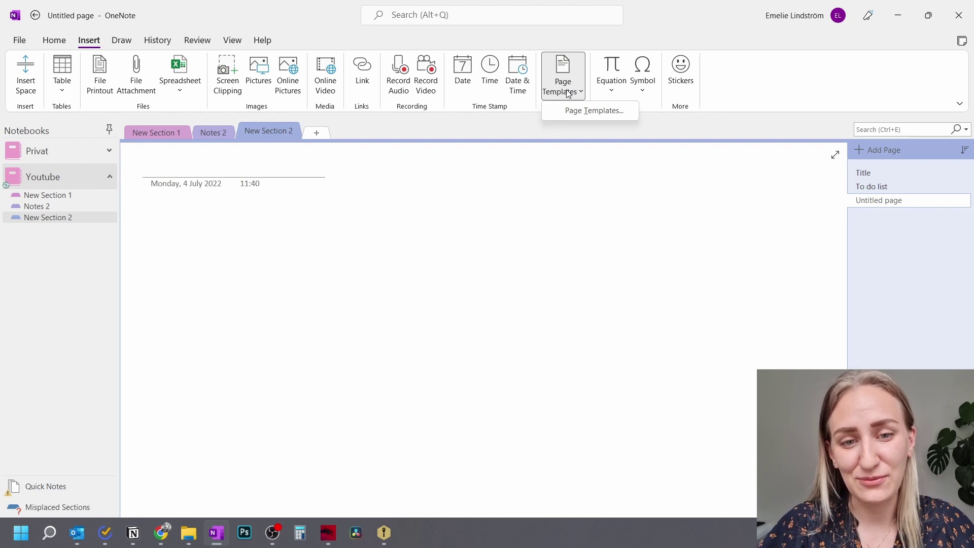
left_click(595, 111)
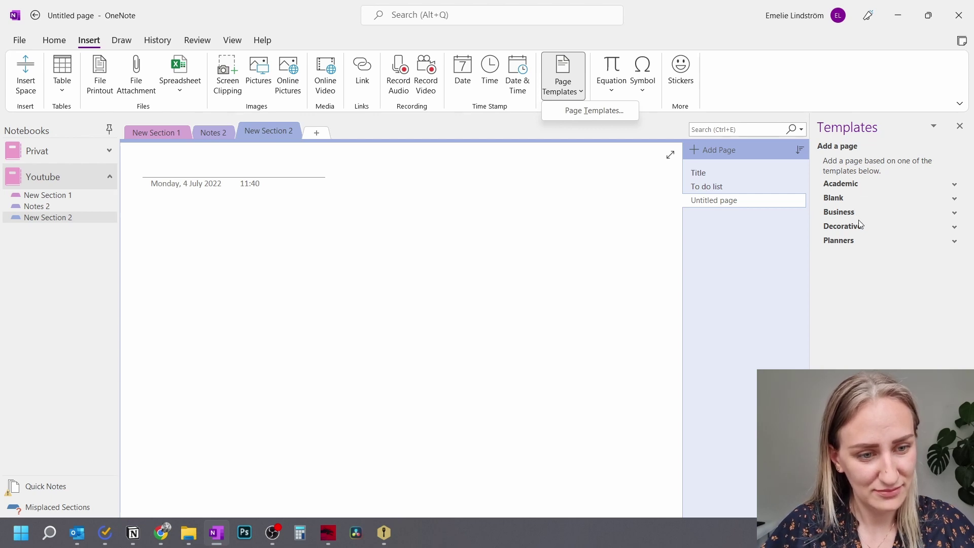
left_click(953, 213)
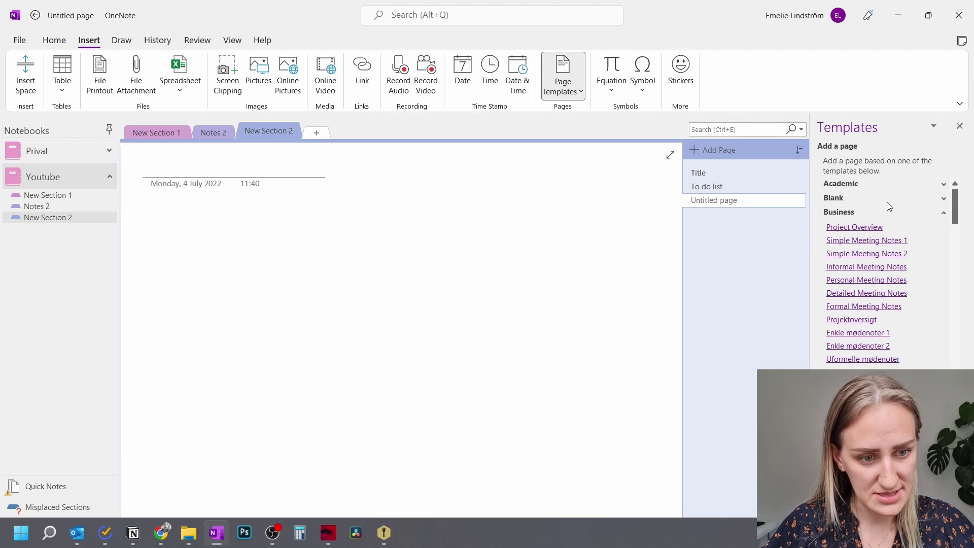
left_click(853, 227)
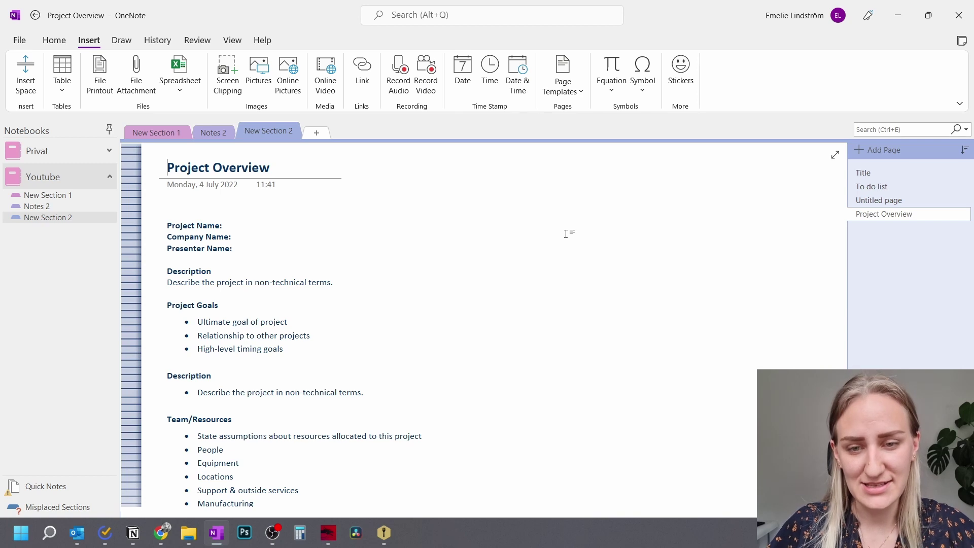
Search all notebooks for 'to do' to locate the To do list page.
left_click(886, 128)
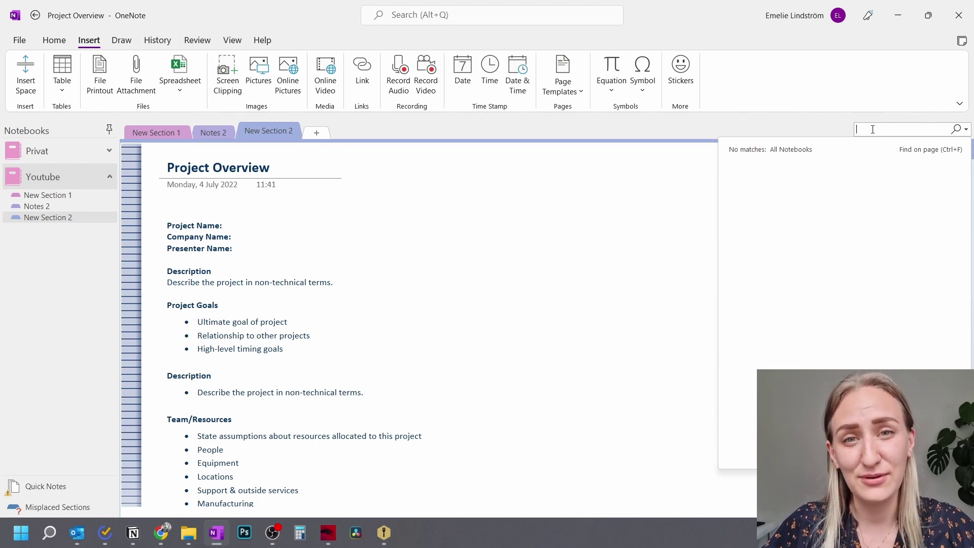
key("Escape")
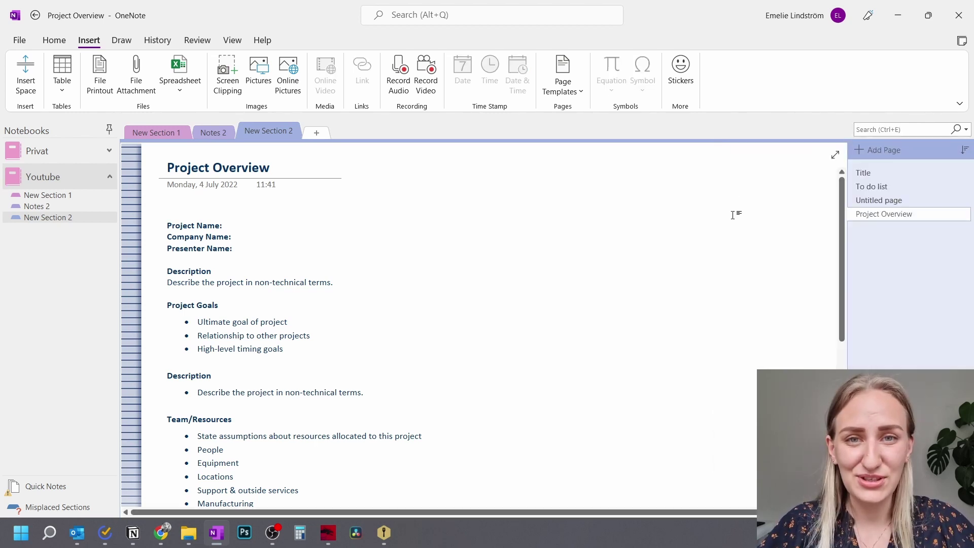
left_click(881, 129)
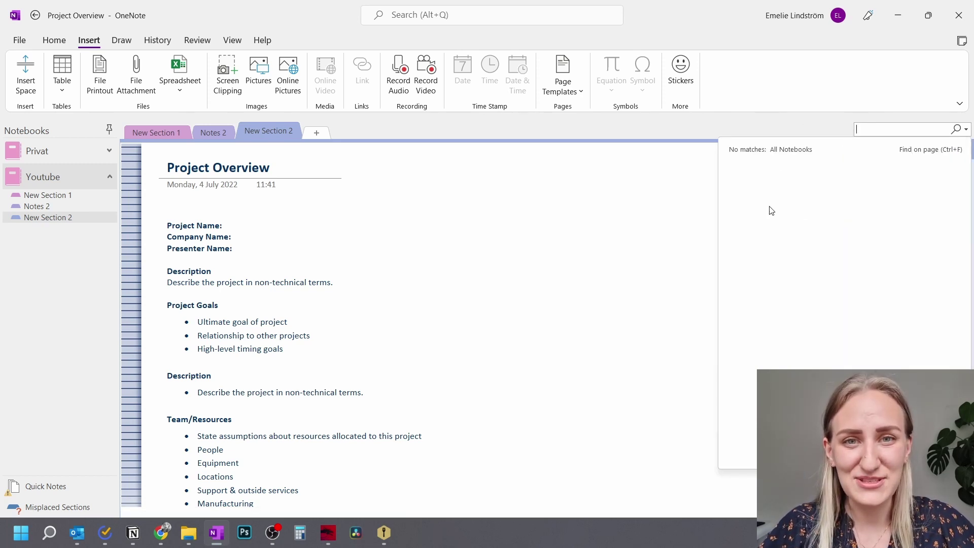
type("t")
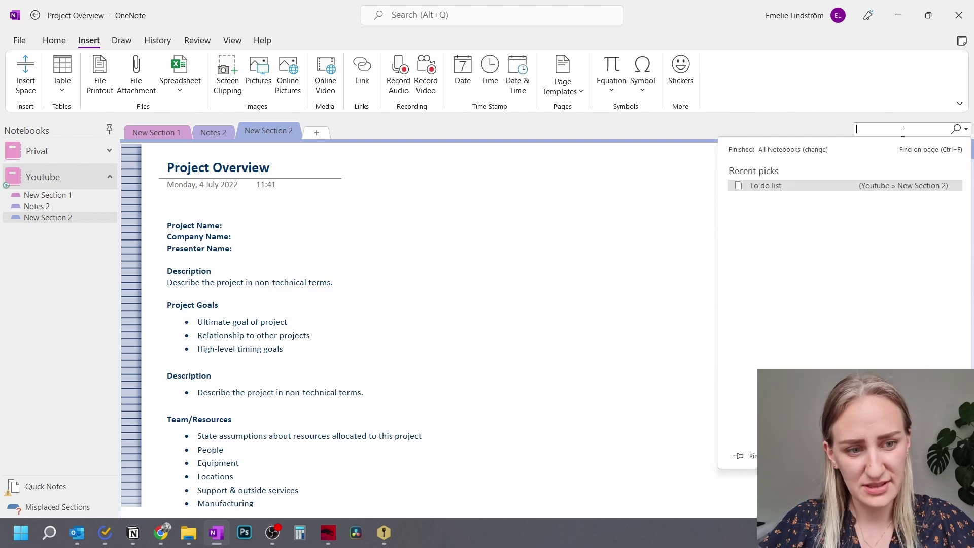
type("o do")
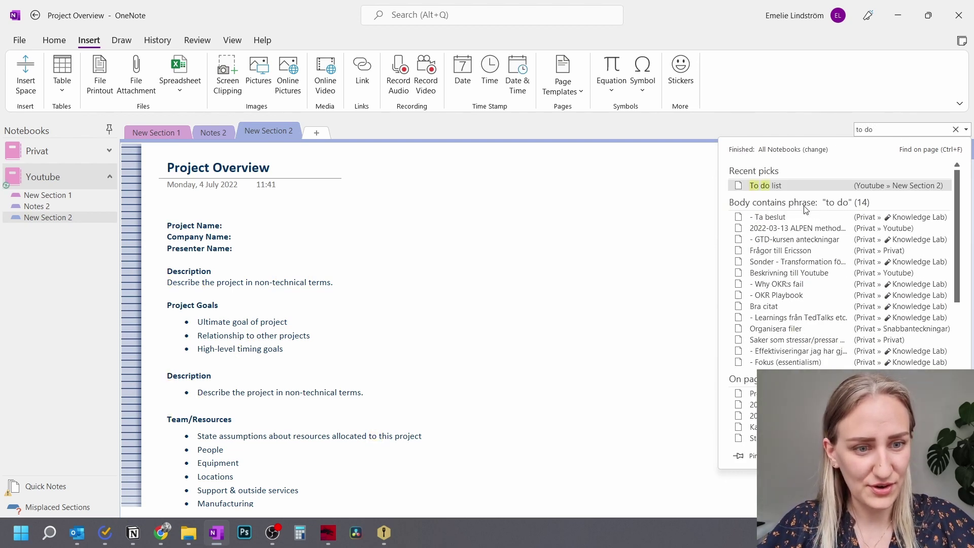
left_click(765, 185)
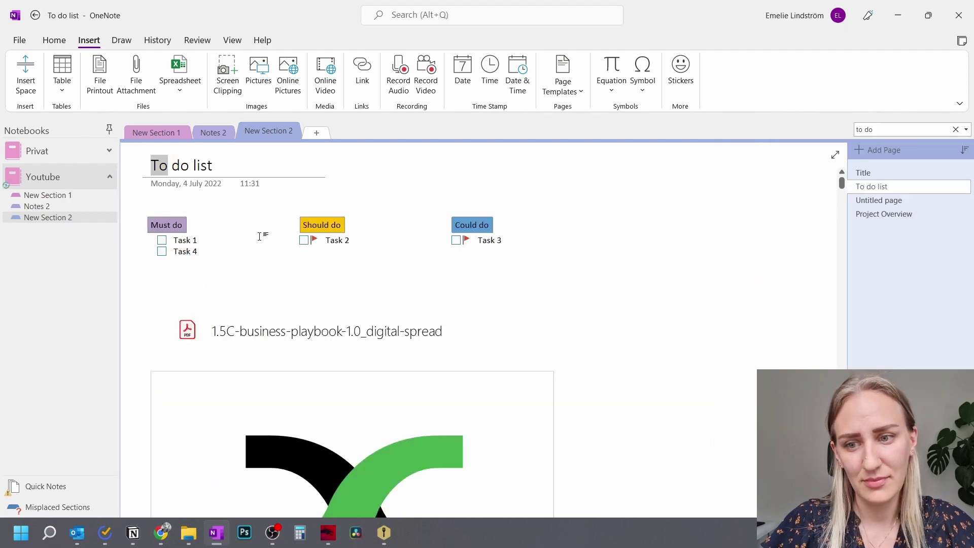